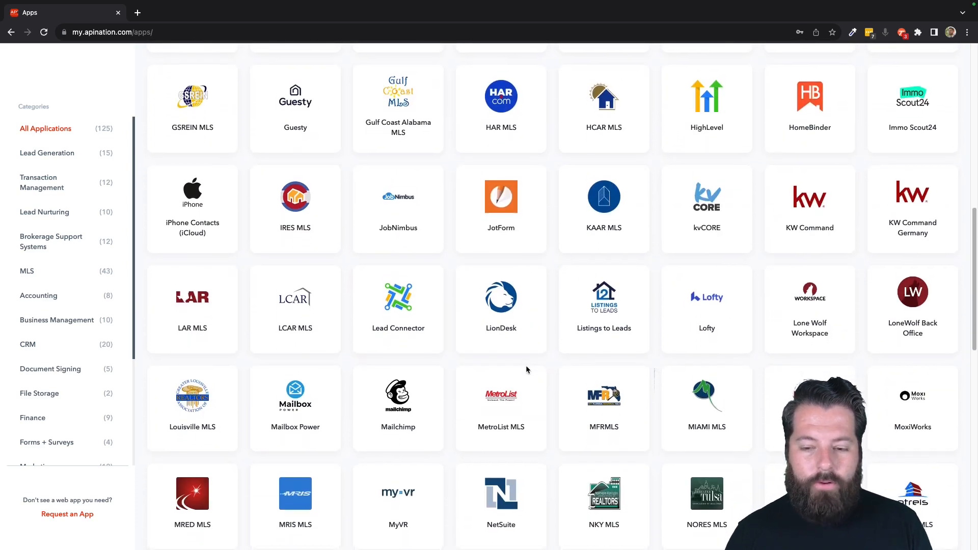
# - Find Sierra Interactive among all the applications and open its integrations page
pyautogui.scroll(-2, 527, 369)
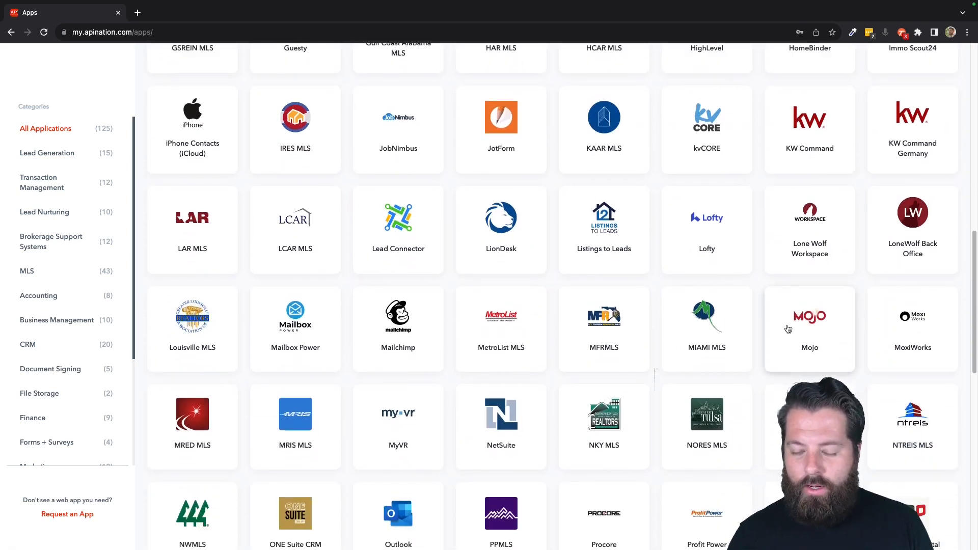
pyautogui.scroll(-5, 694, 381)
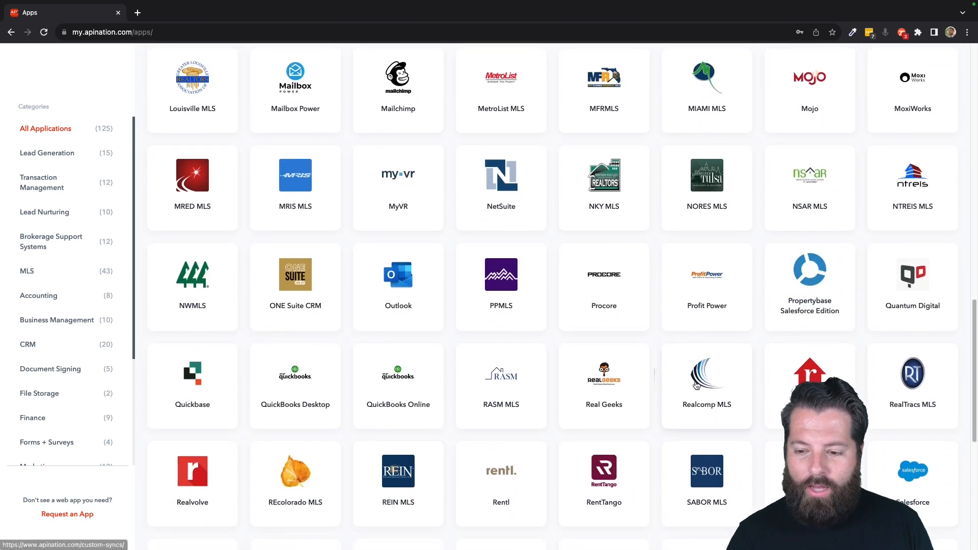
pyautogui.scroll(-5, 696, 385)
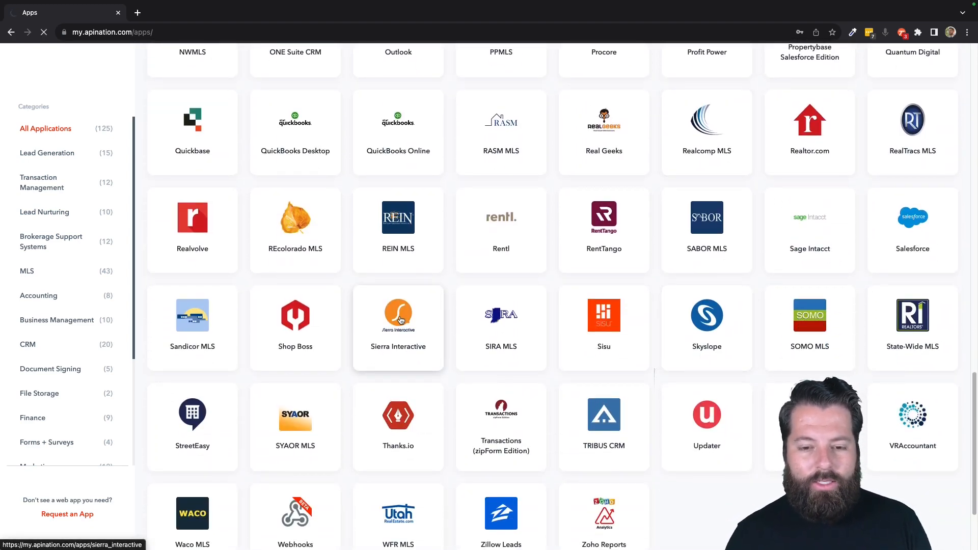
pyautogui.scroll(-4, 562, 419)
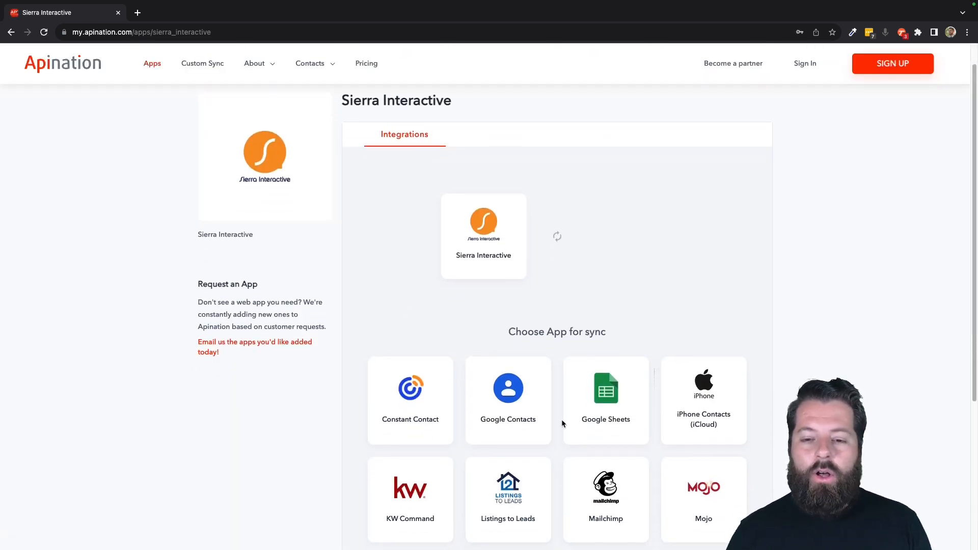
# - Choose Mojo as the app to sync with Sierra Interactive and activate the "Mojo contacts to Sierra Interactive leads" sync
pyautogui.scroll(1, 561, 420)
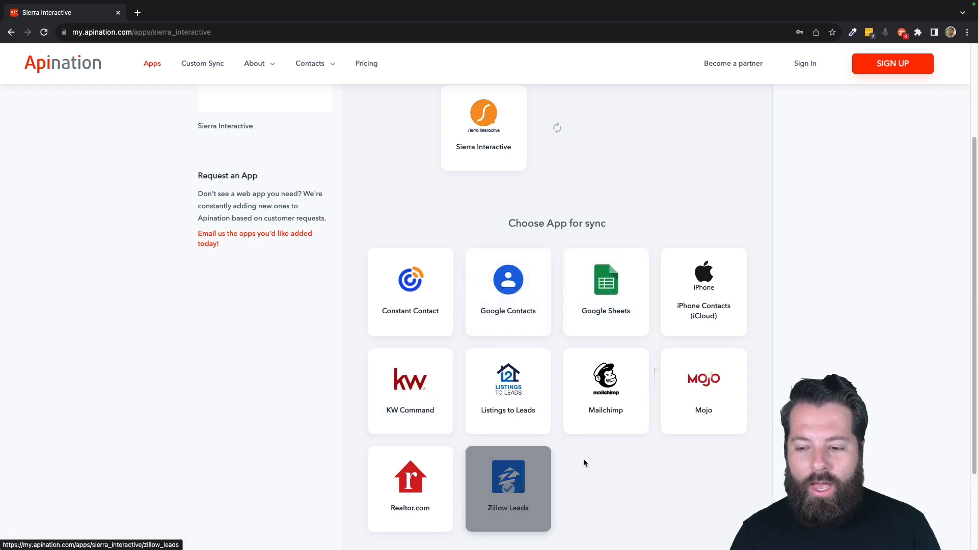
pyautogui.click(713, 403)
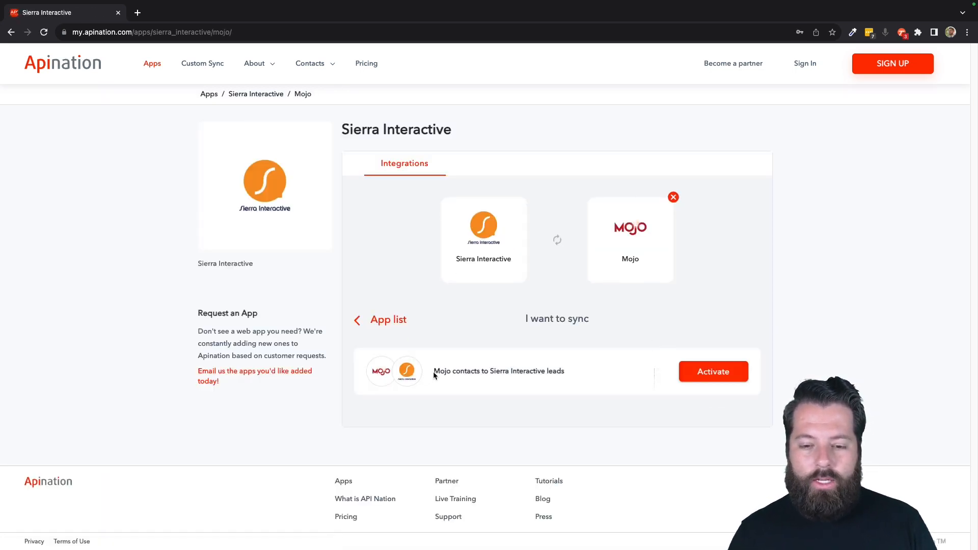
pyautogui.moveTo(433, 371); pyautogui.dragTo(561, 375)
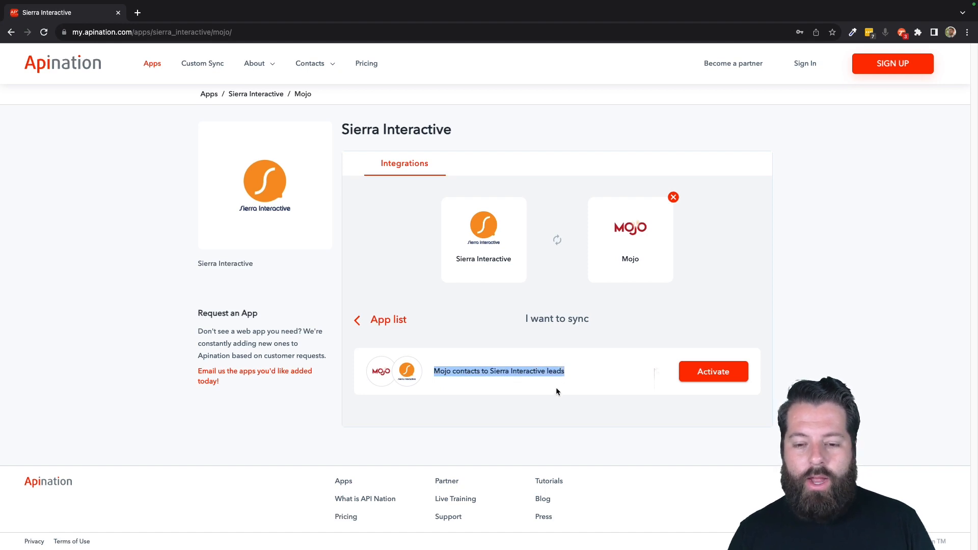
pyautogui.click(553, 392)
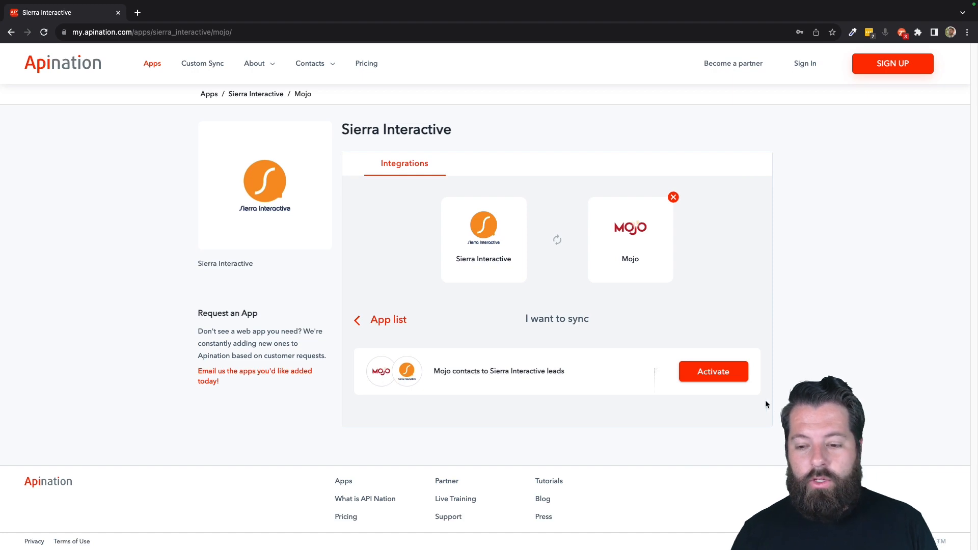
pyautogui.click(707, 376)
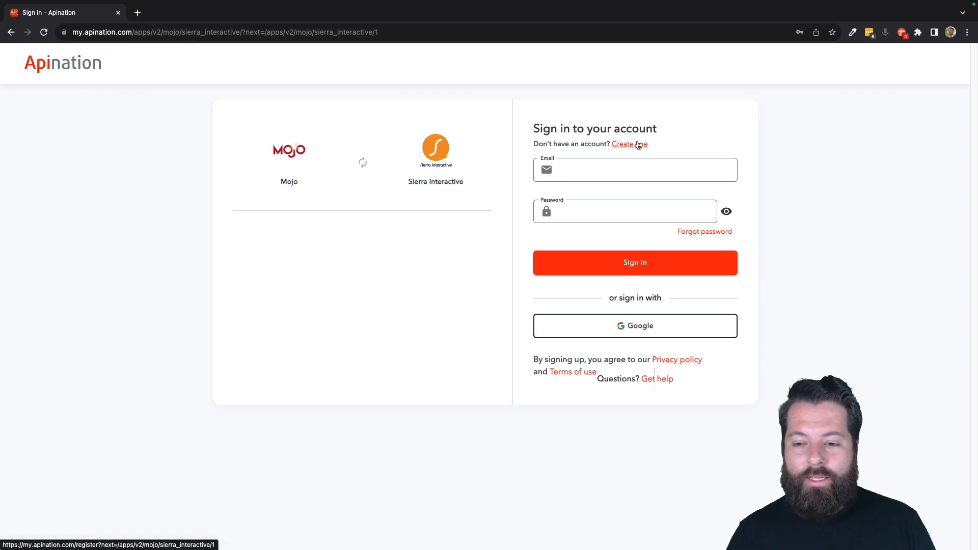
# - Sign in to the account with Google and connect a Mojo account through the Mojo sign-in page
pyautogui.click(610, 332)
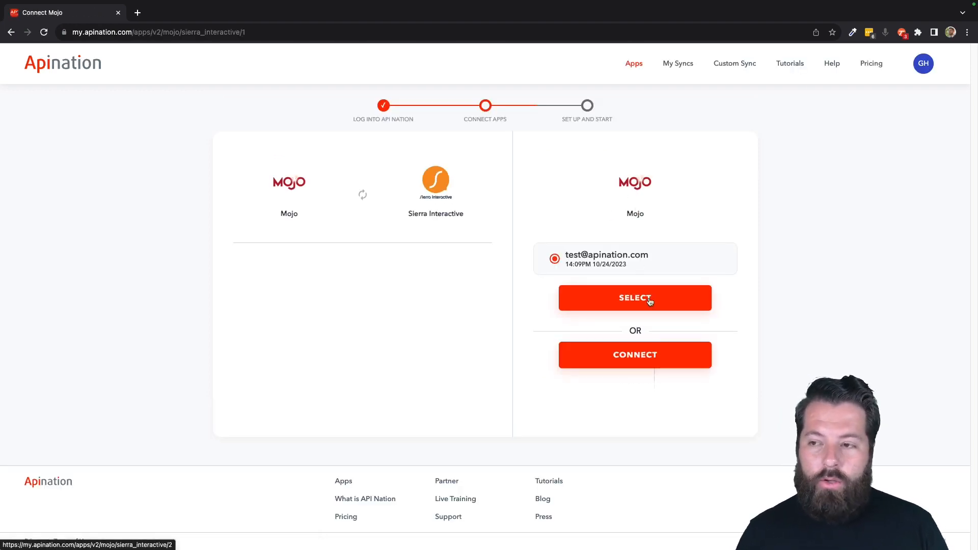
pyautogui.click(617, 357)
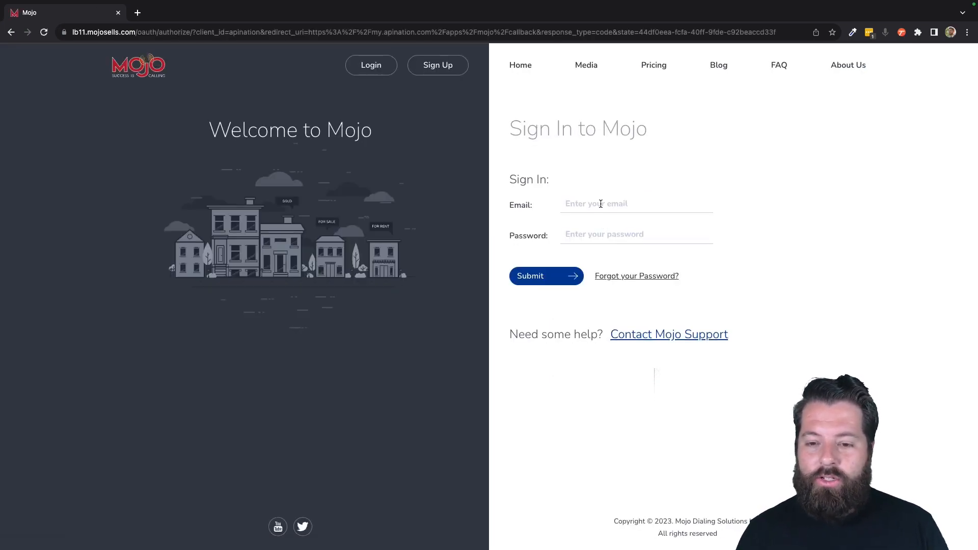
pyautogui.click(572, 282)
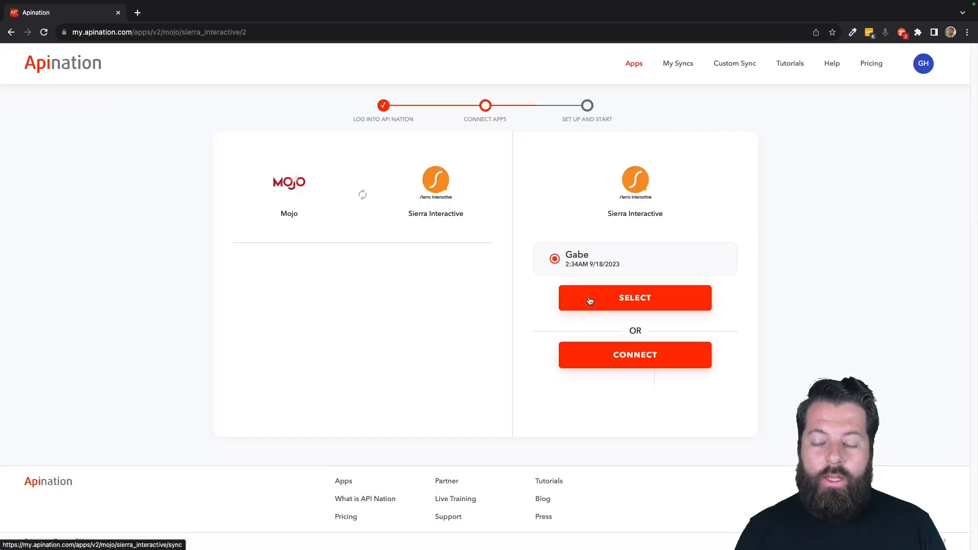
# - Start a new Sierra Interactive connection and check the hint on where to find the API key
pyautogui.click(613, 365)
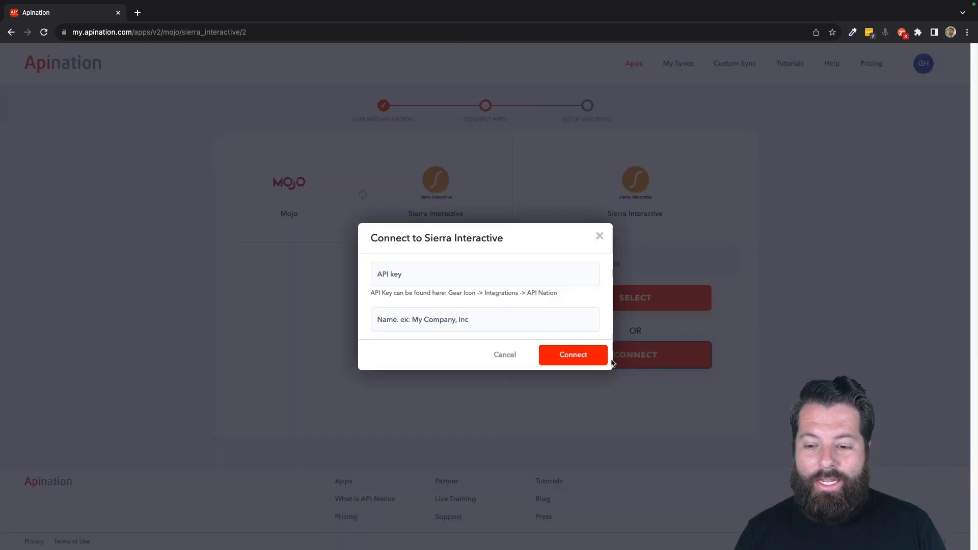
pyautogui.click(387, 275)
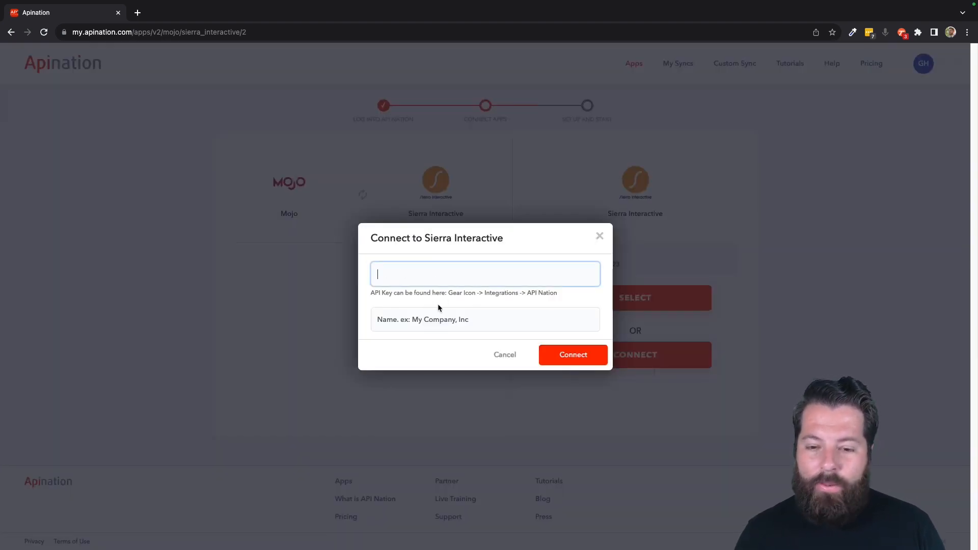
pyautogui.click(372, 294)
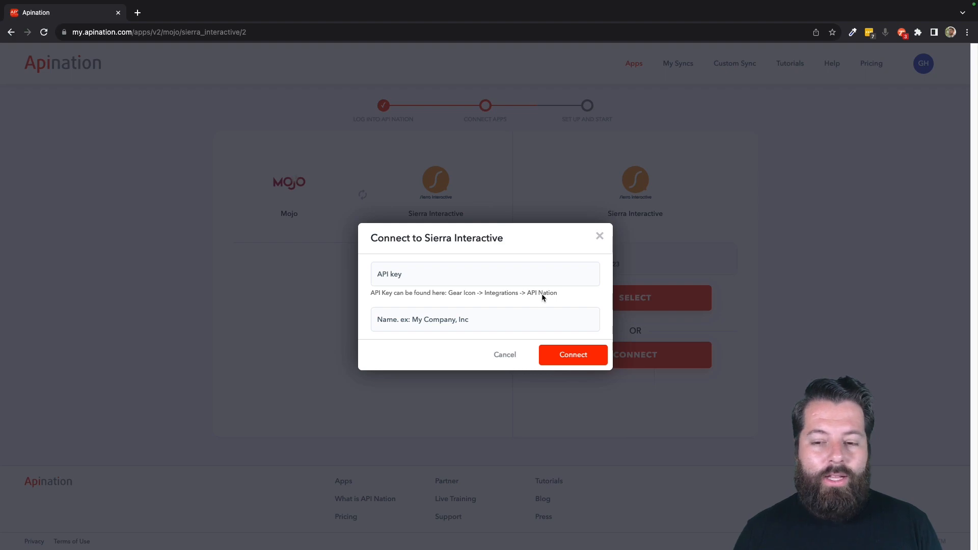
# - Open the Sierra Interactive client site in a new browser tab and go to its Integrations page
pyautogui.moveTo(146, 2)
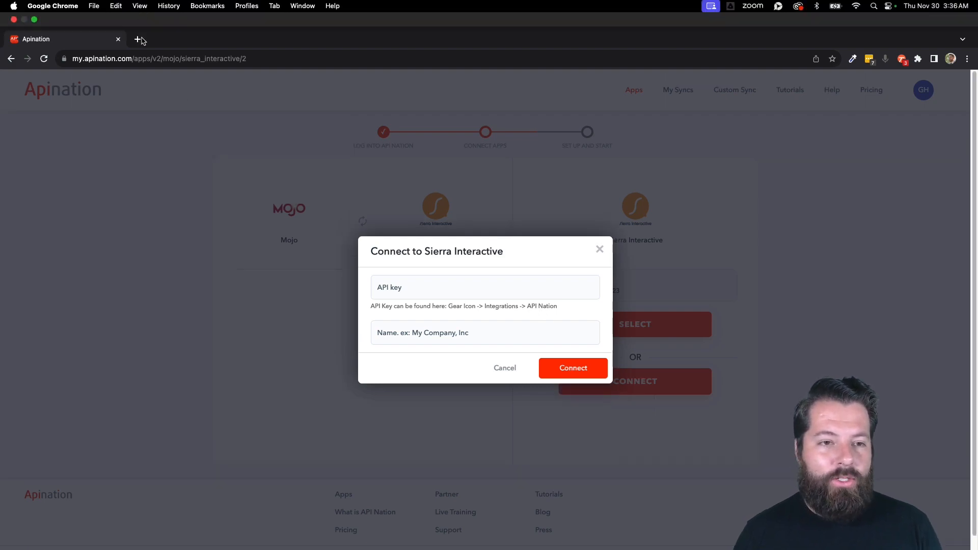
pyautogui.click(138, 39)
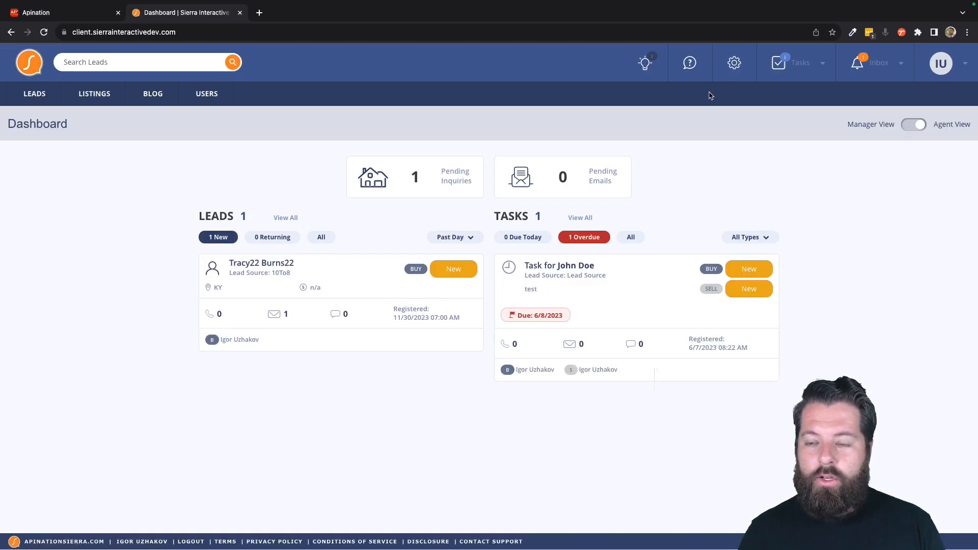
pyautogui.moveTo(735, 65)
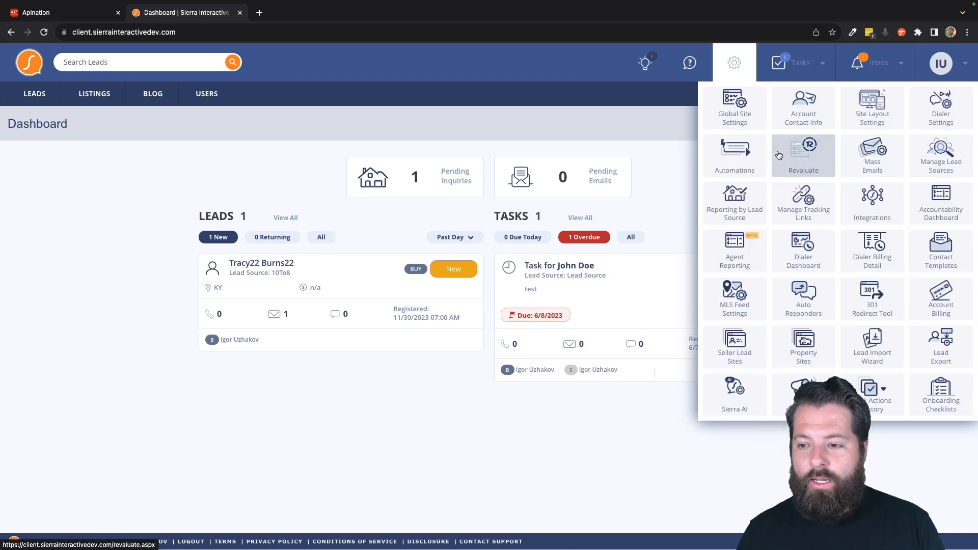
pyautogui.click(882, 191)
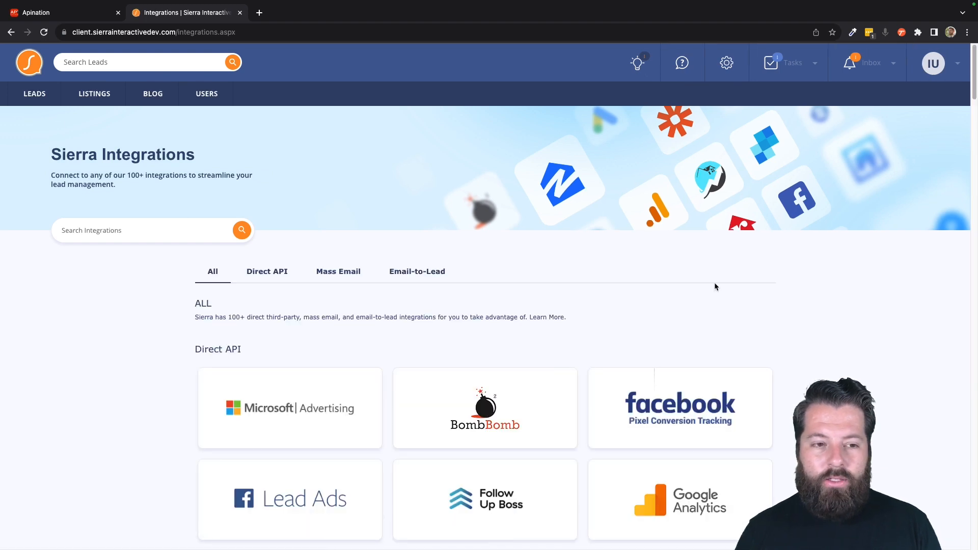
# - Open the Sierra Interactive account integration under Direct API and copy its API key
pyautogui.scroll(-5, 714, 287)
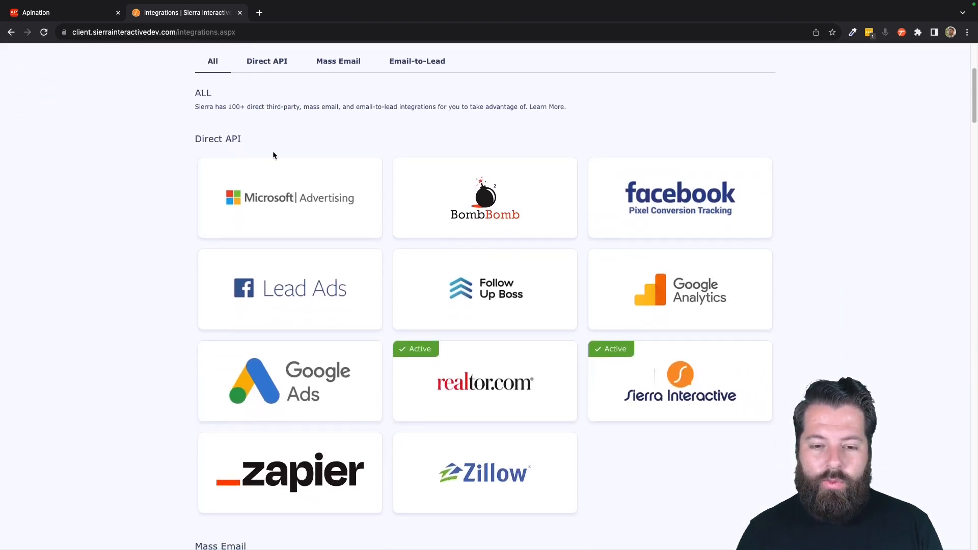
pyautogui.scroll(-2, 643, 336)
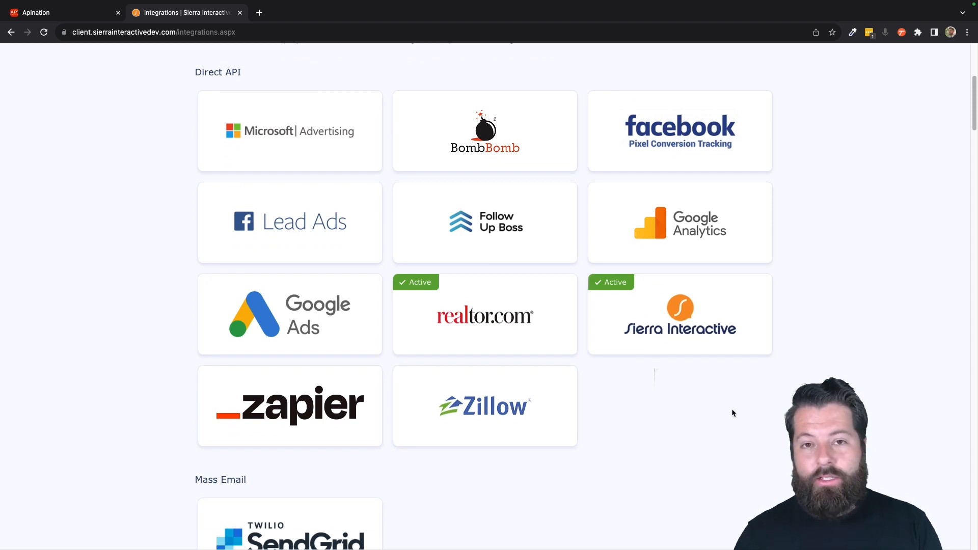
pyautogui.click(661, 322)
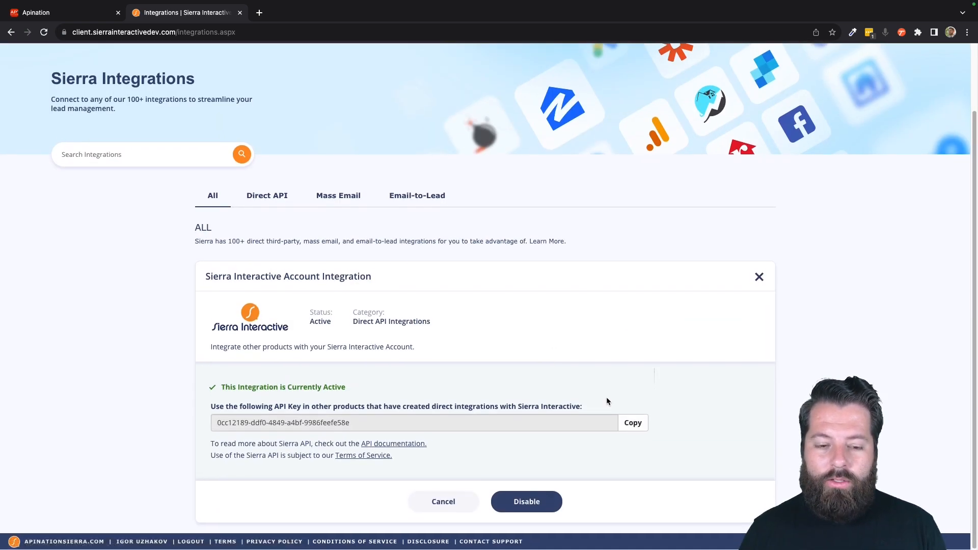
pyautogui.click(633, 425)
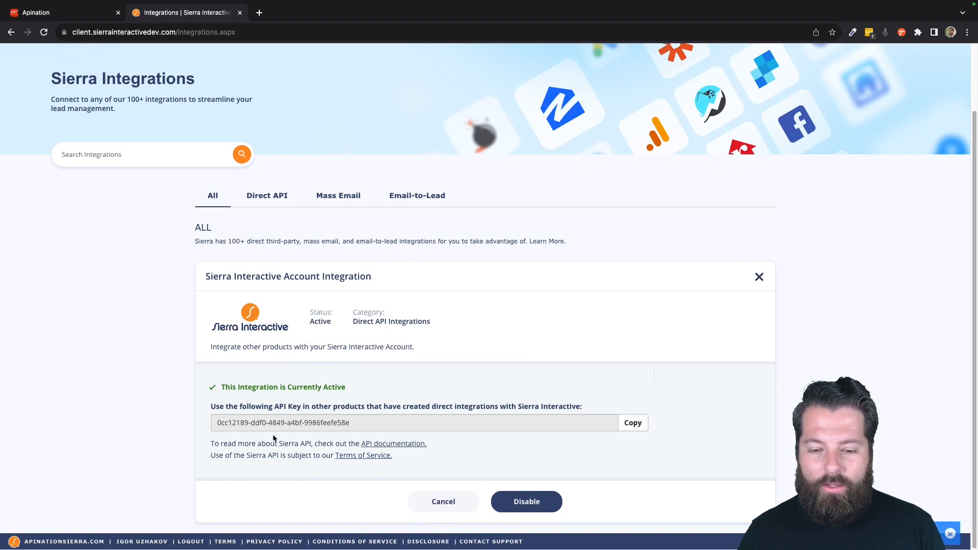
# - Return to the Apination connection form, paste the API key, enter the company name and connect Sierra Interactive
pyautogui.click(81, 14)
pyautogui.click(396, 275)
pyautogui.press('super+v')
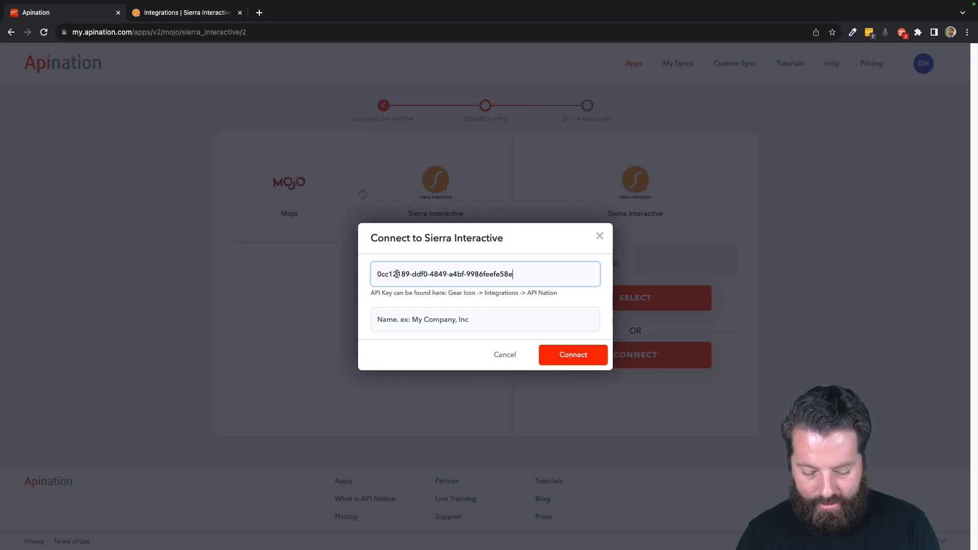
pyautogui.click(401, 323)
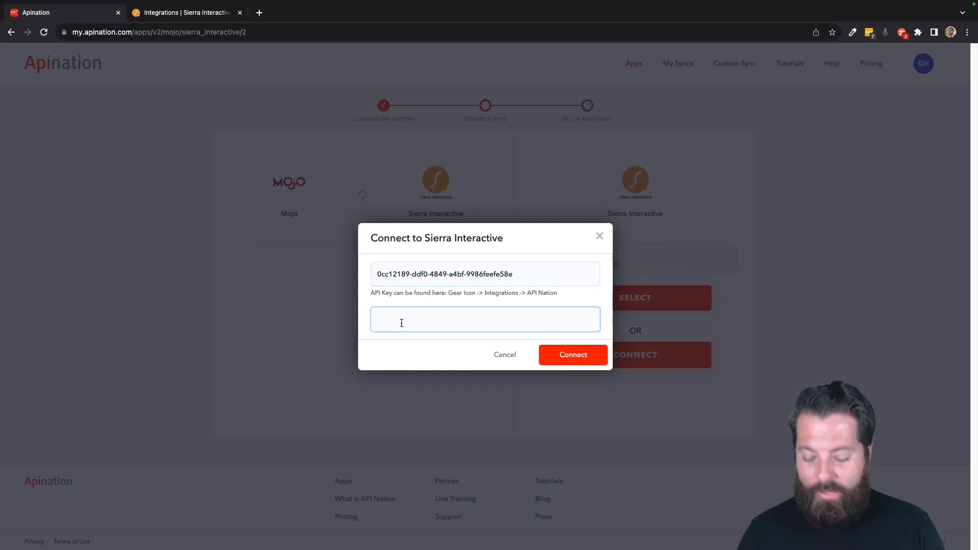
pyautogui.write('Gabe Co')
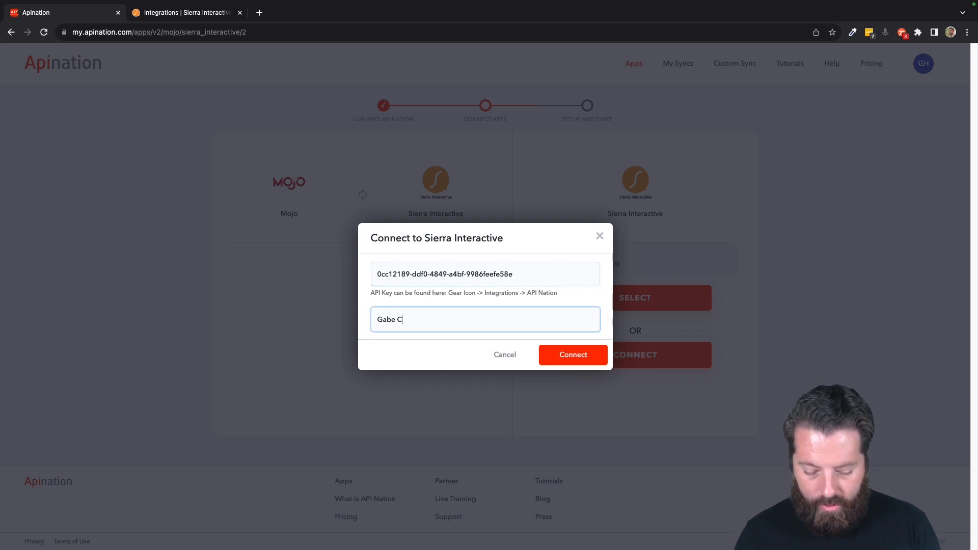
pyautogui.click(569, 355)
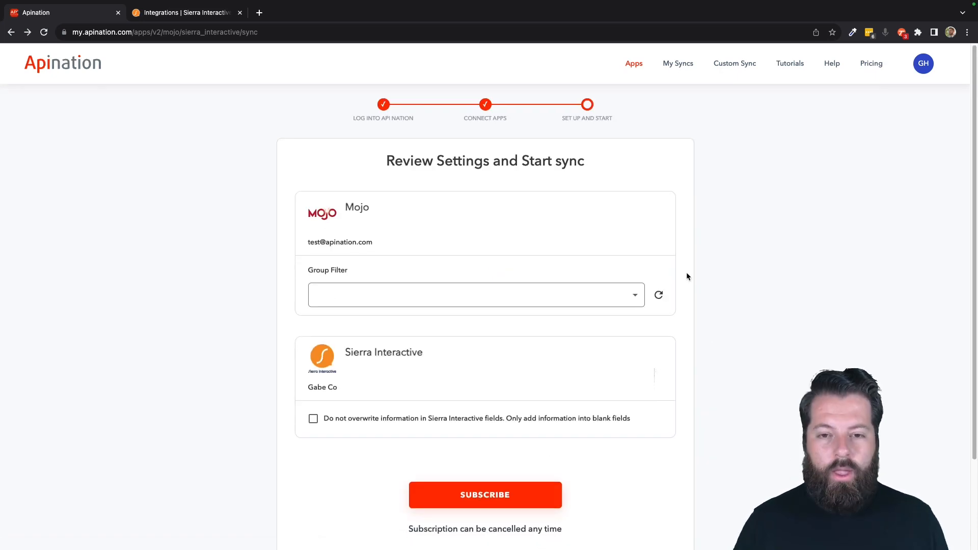
# - Set the Mojo group filter to All in the sync settings
pyautogui.scroll(-1, 545, 241)
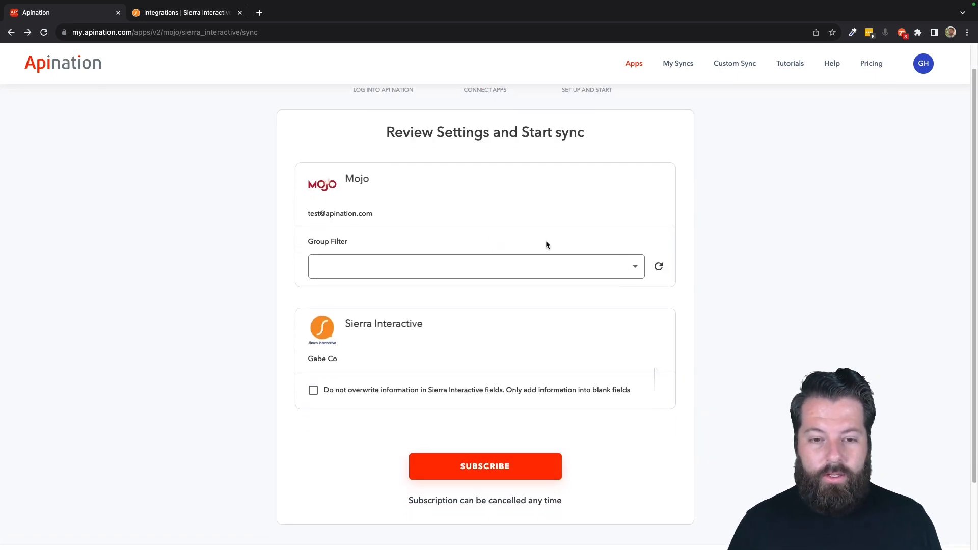
pyautogui.click(639, 272)
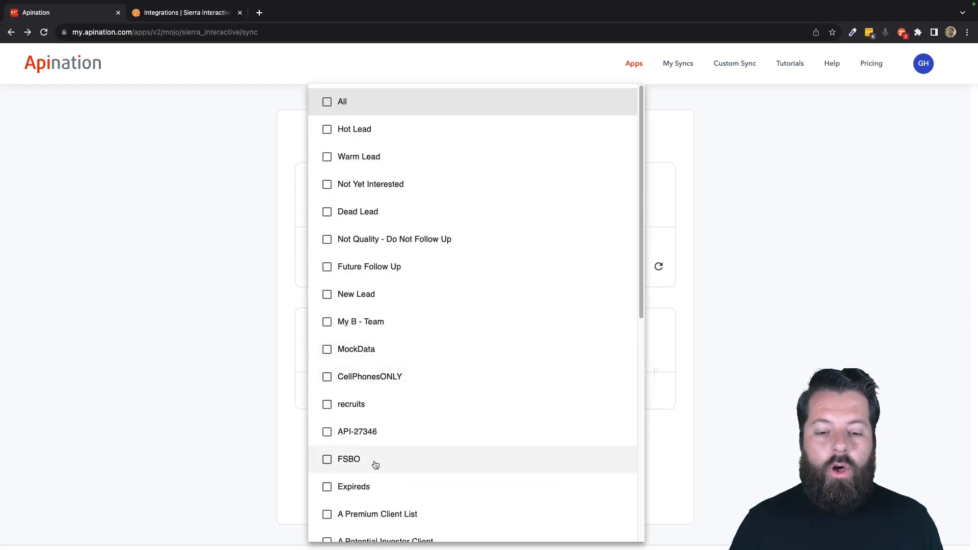
pyautogui.scroll(-5, 375, 465)
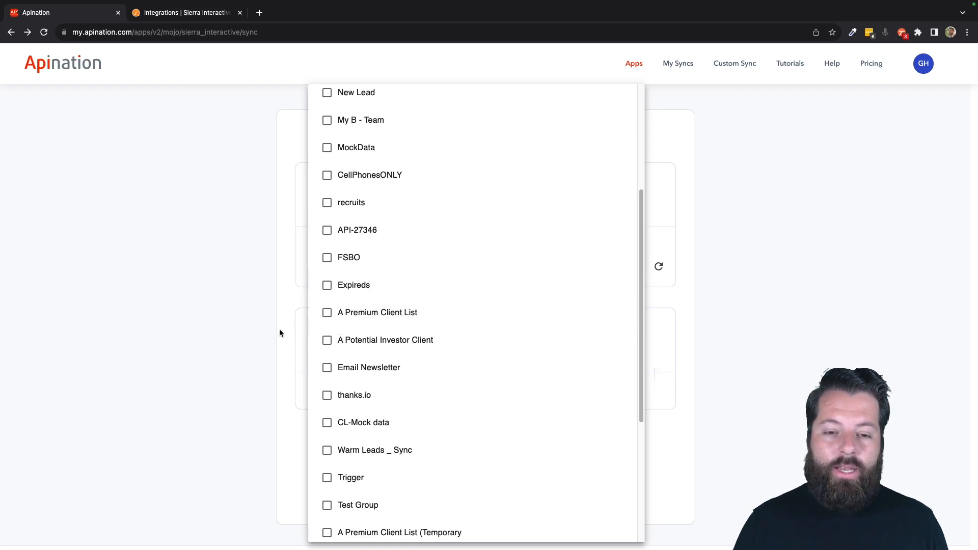
pyautogui.scroll(5, 371, 243)
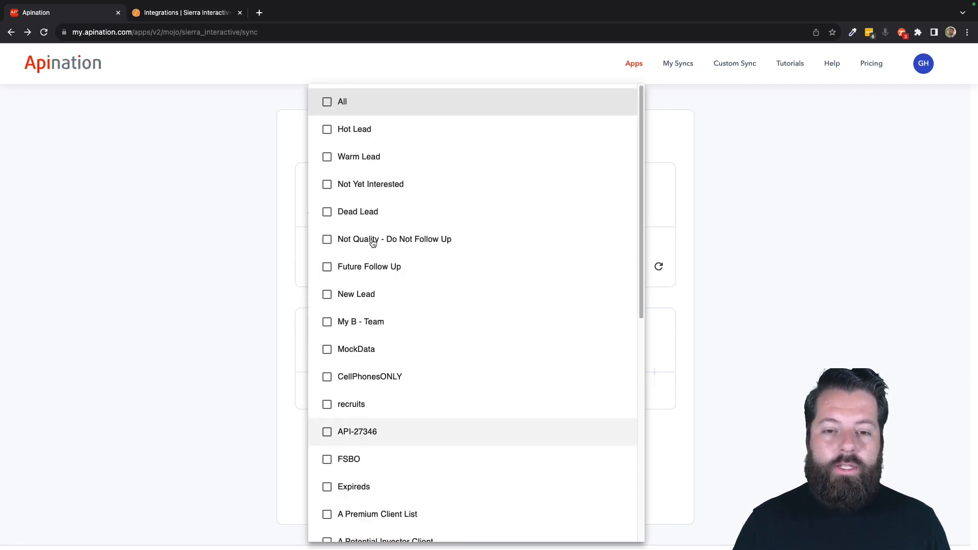
pyautogui.click(327, 102)
pyautogui.click(264, 274)
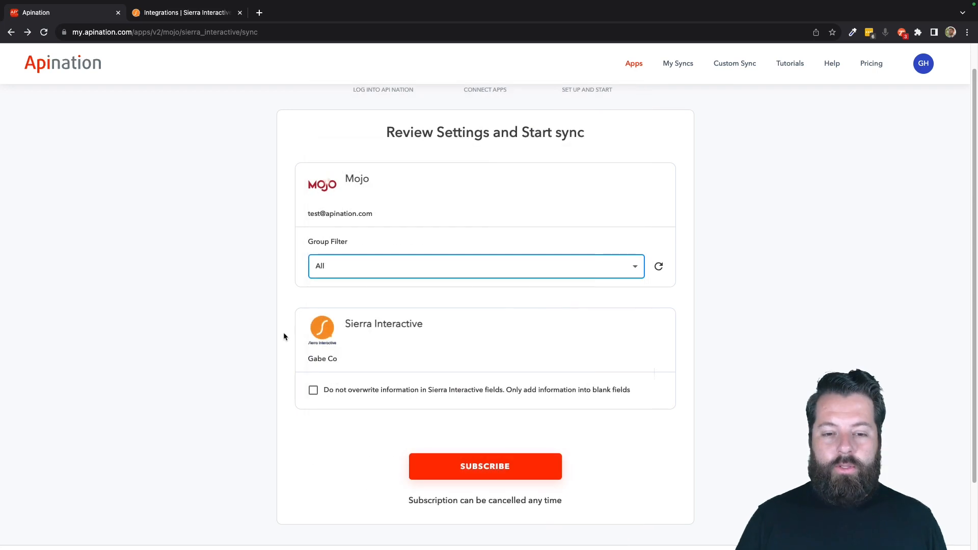
# - Enable the option to only add information into blank Sierra Interactive fields and subscribe to the sync
pyautogui.scroll(-2, 283, 332)
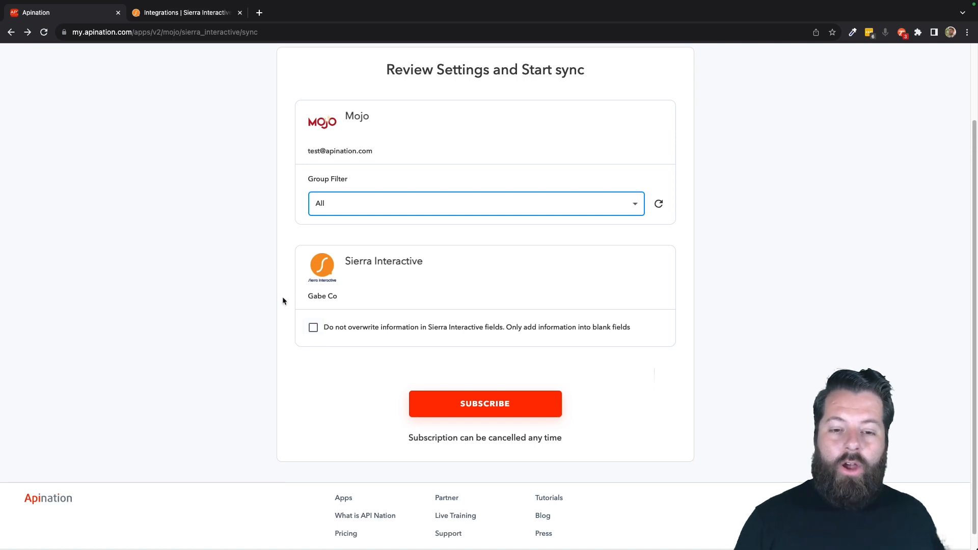
pyautogui.click(313, 329)
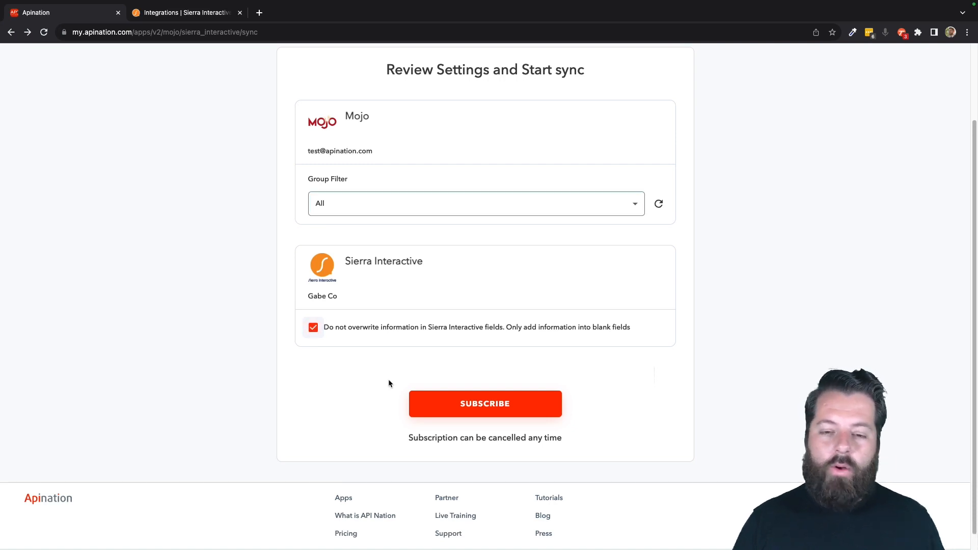
pyautogui.click(459, 409)
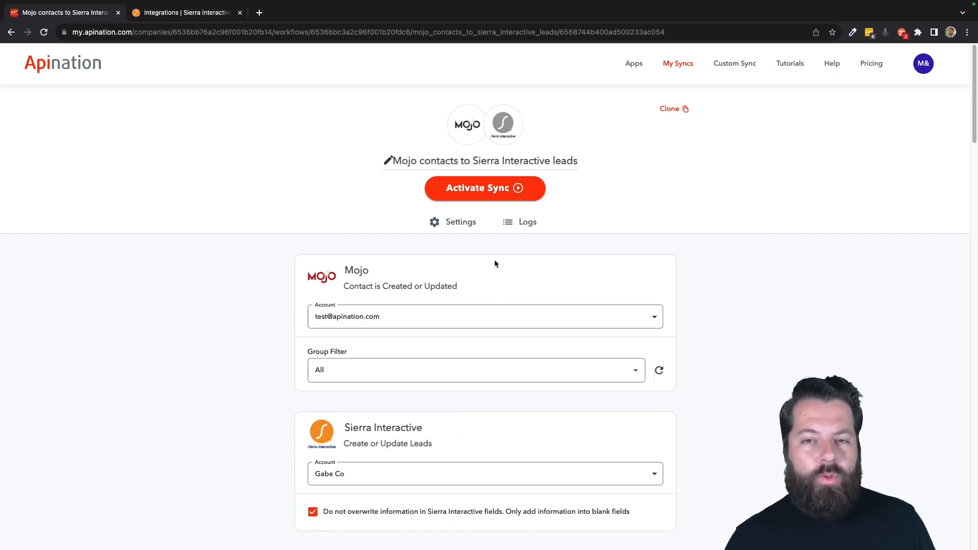
# - Review the sync's account settings and the contact fields available for the filter
pyautogui.scroll(-3, 499, 307)
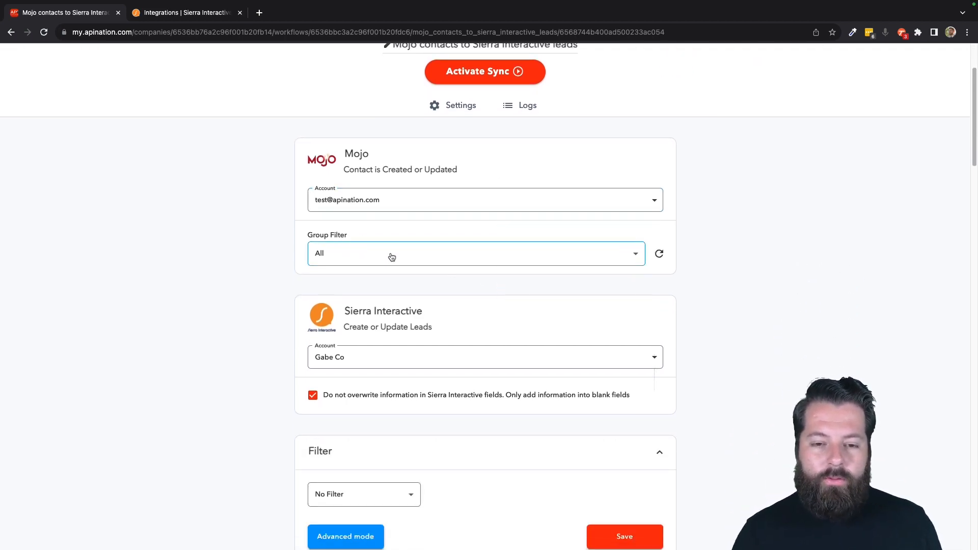
pyautogui.scroll(-1, 387, 347)
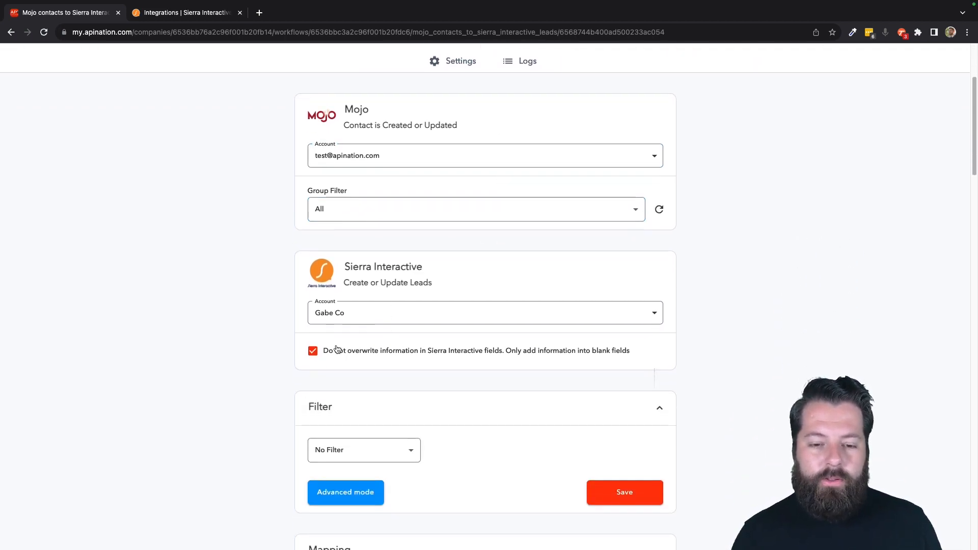
pyautogui.scroll(-1, 485, 437)
pyautogui.scroll(-5, 485, 437)
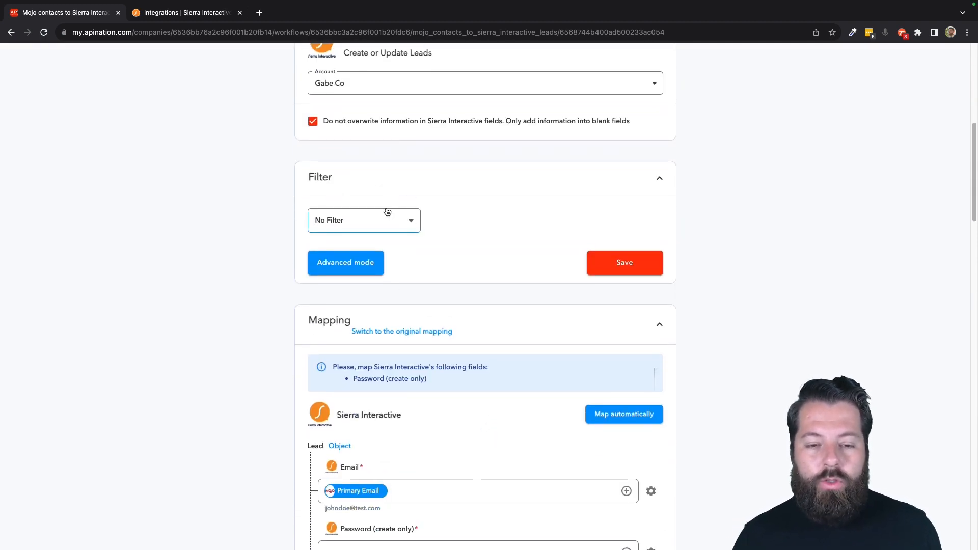
pyautogui.click(414, 226)
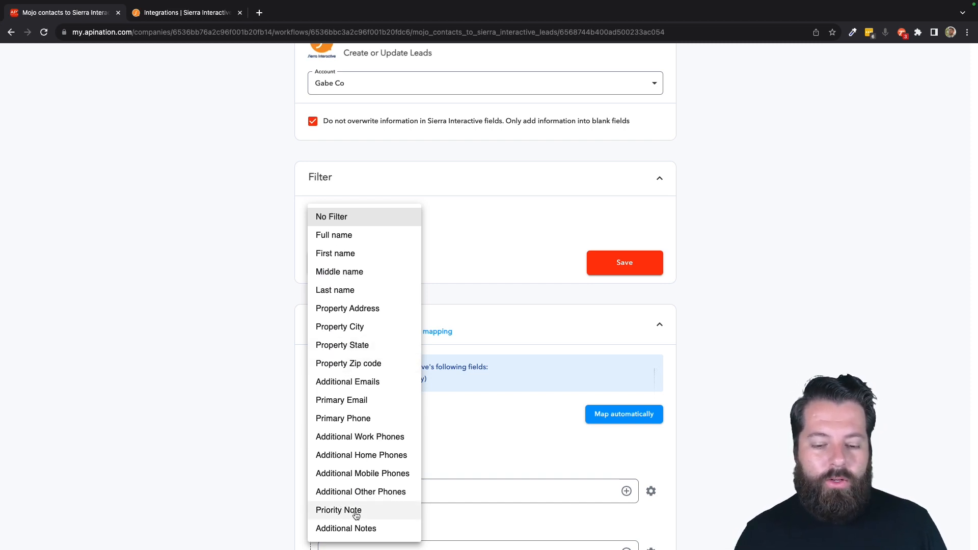
pyautogui.click(293, 458)
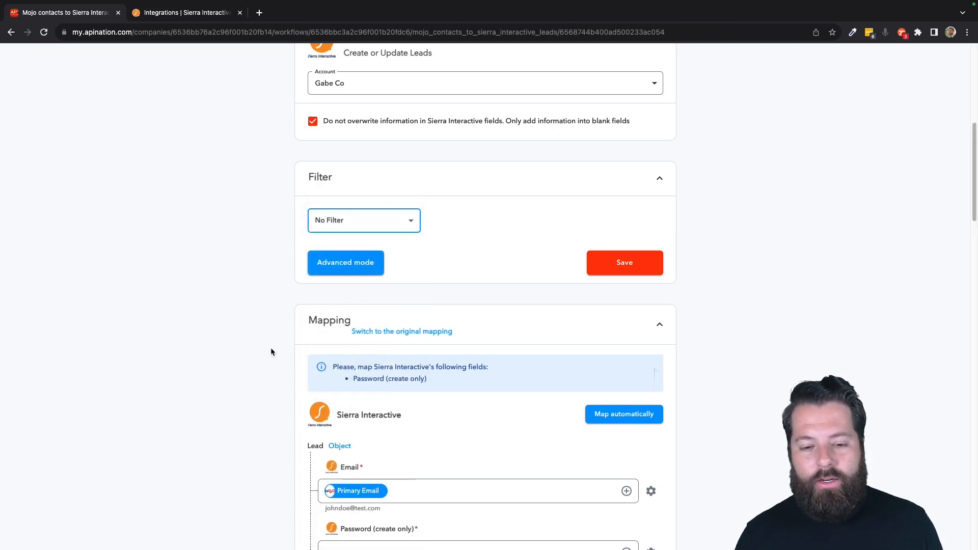
# - Map Sierra Interactive's required Password (create only) field to Mojo's Primary Email field
pyautogui.scroll(-3, 271, 348)
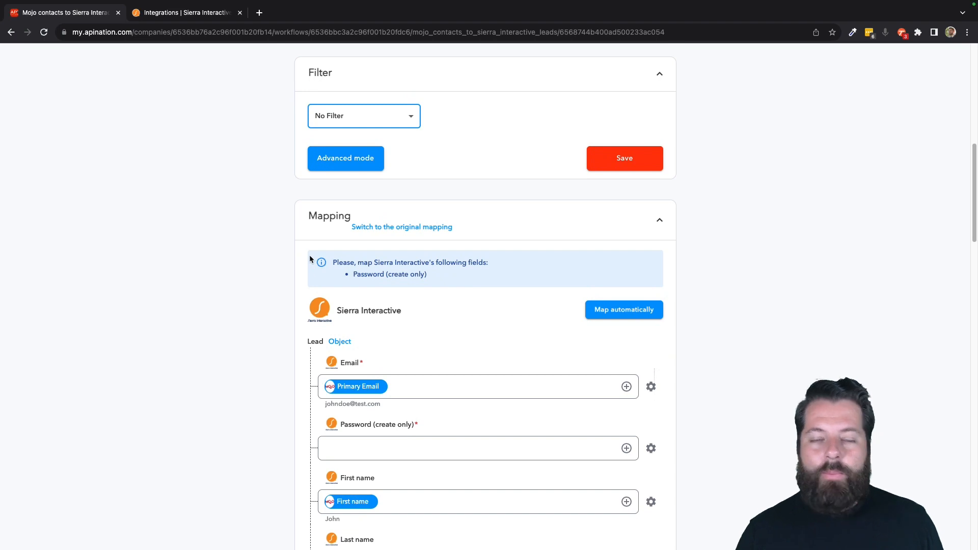
pyautogui.scroll(-2, 310, 260)
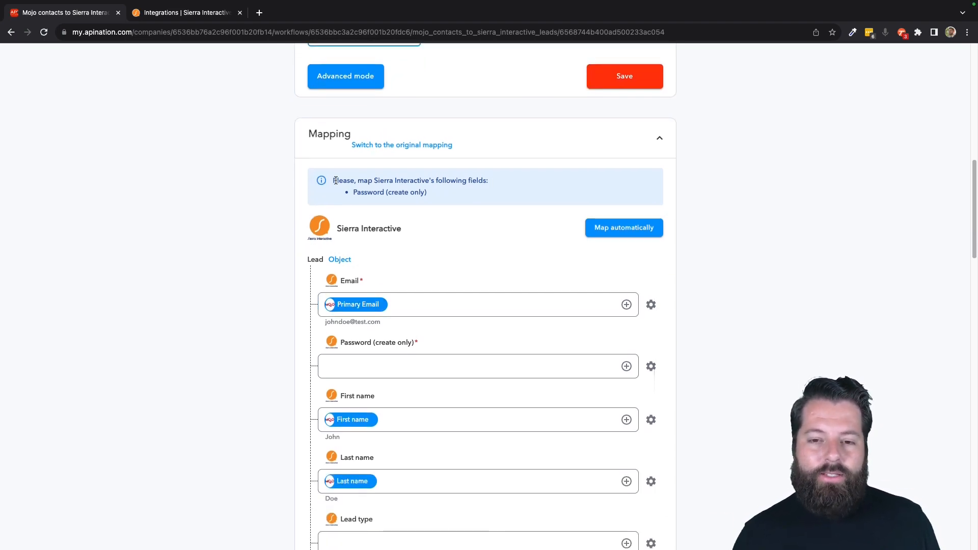
pyautogui.moveTo(336, 180); pyautogui.dragTo(371, 188)
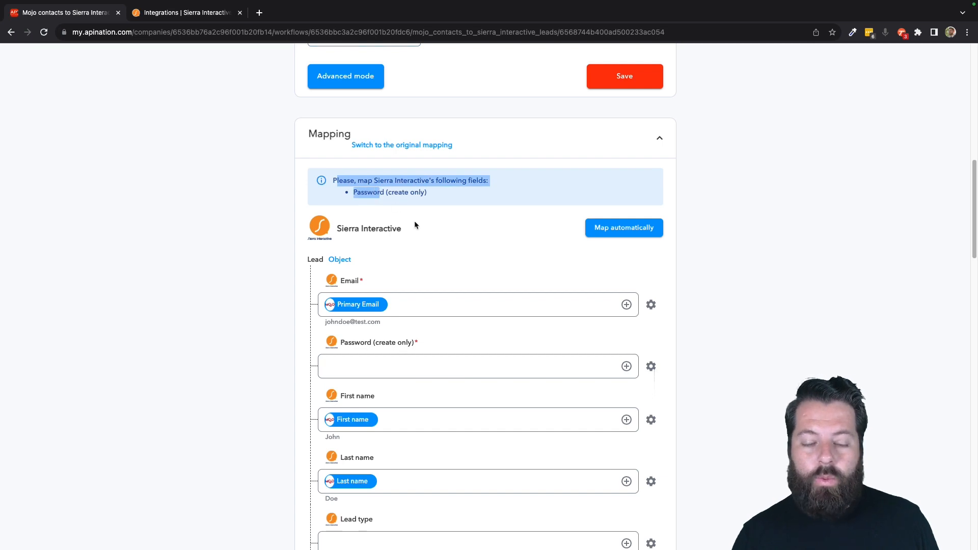
pyautogui.scroll(-2, 414, 221)
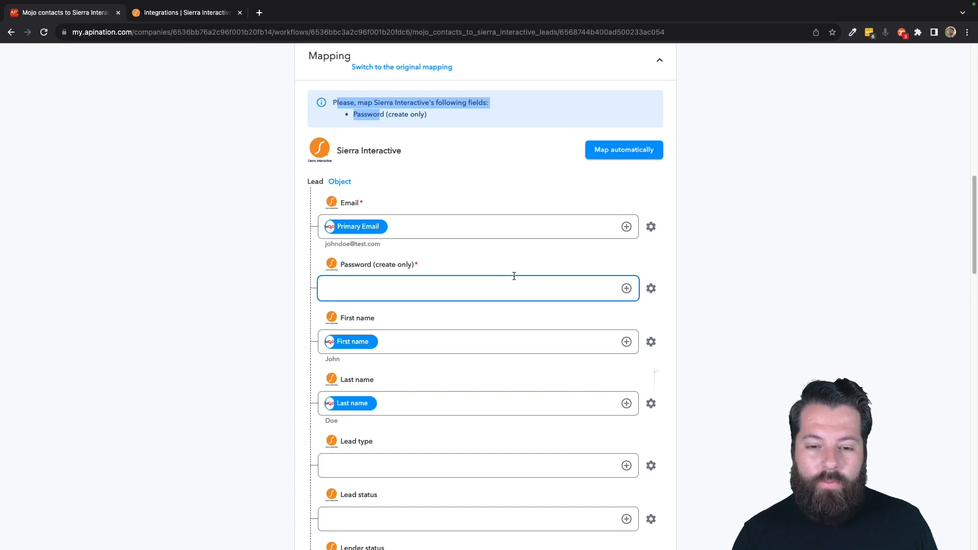
pyautogui.click(626, 290)
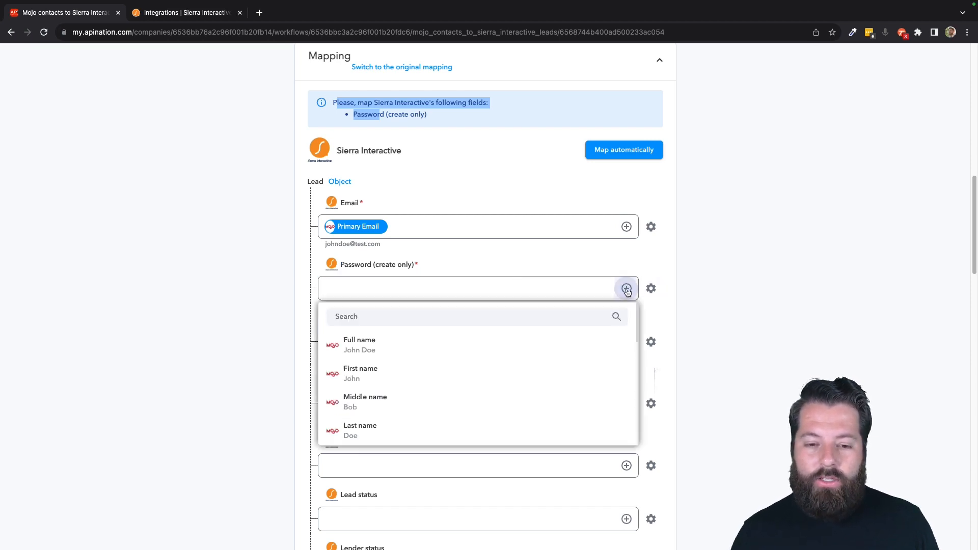
pyautogui.scroll(-3, 449, 399)
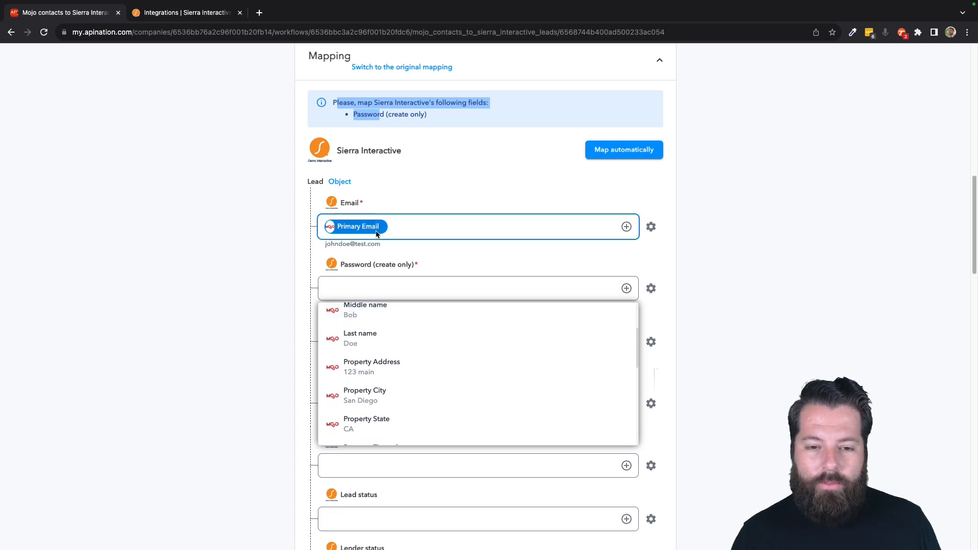
pyautogui.scroll(-1, 382, 408)
pyautogui.click(380, 290)
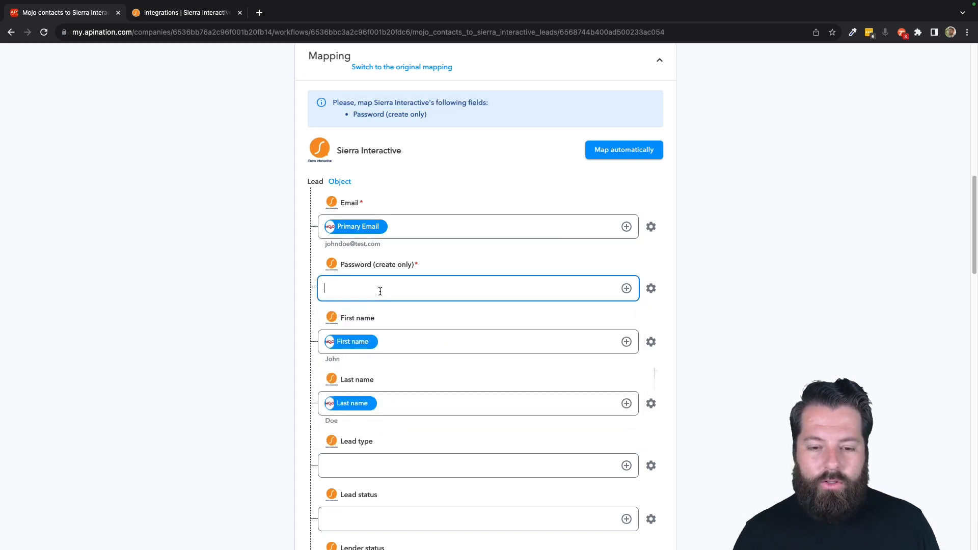
pyautogui.click(626, 288)
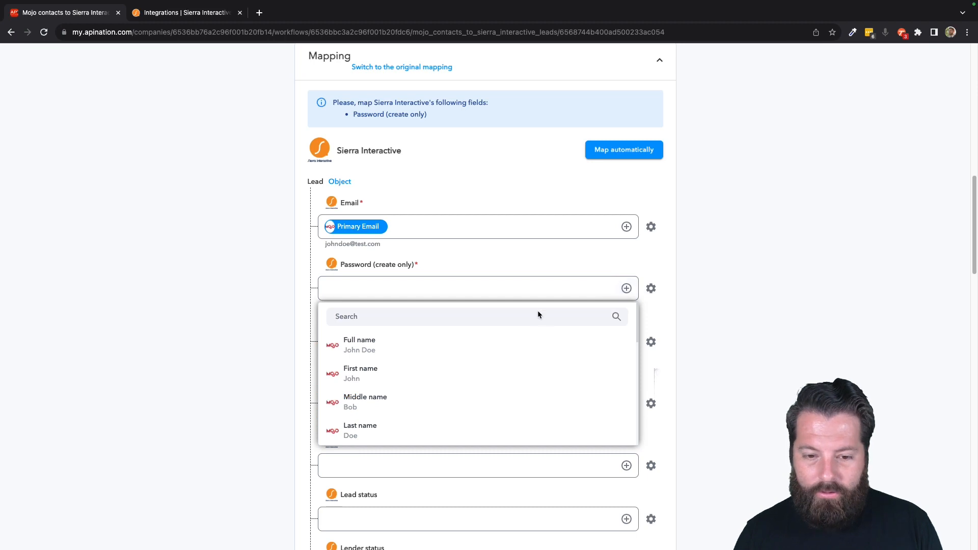
pyautogui.write('email')
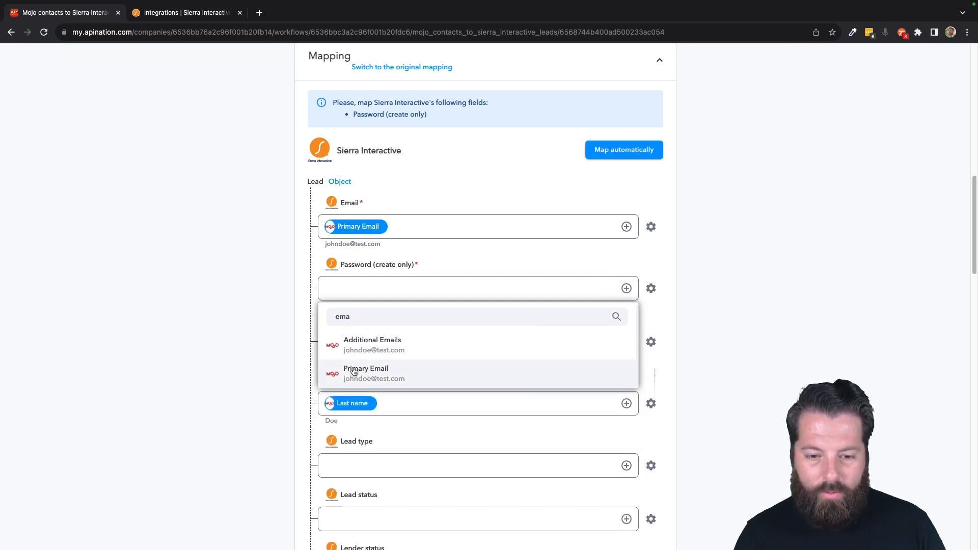
pyautogui.click(357, 371)
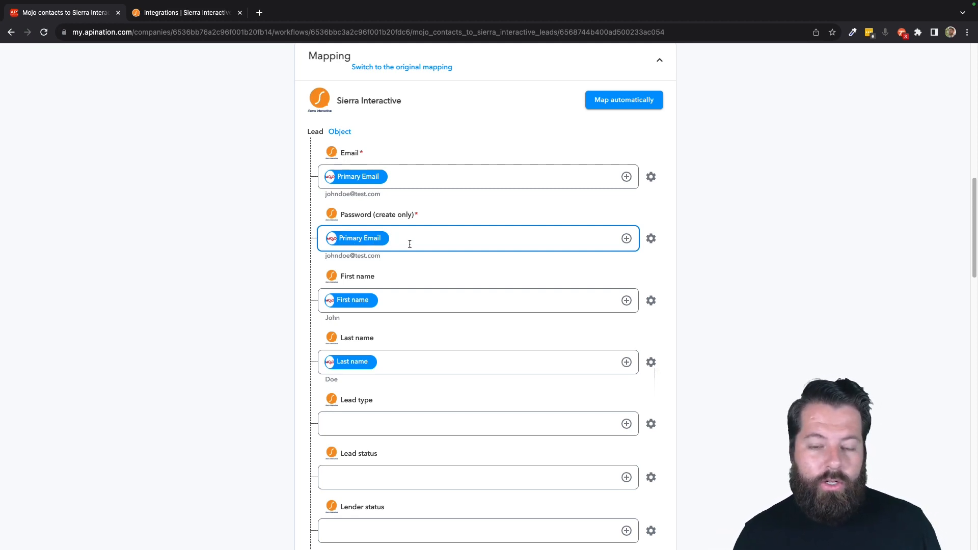
# - Check the existing lead field mappings and set the Source field to the fixed text Mojo
pyautogui.scroll(-3, 409, 244)
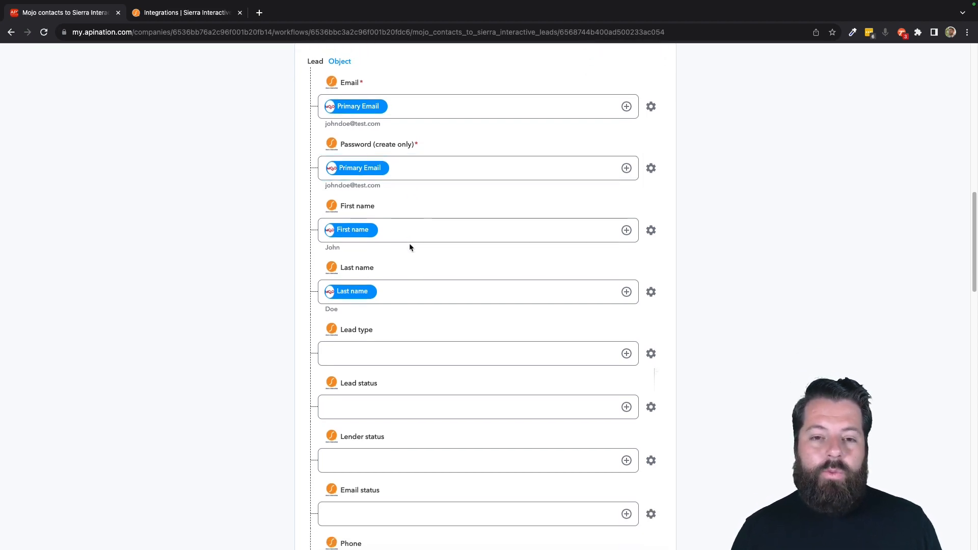
pyautogui.scroll(-1, 410, 245)
pyautogui.scroll(3, 397, 224)
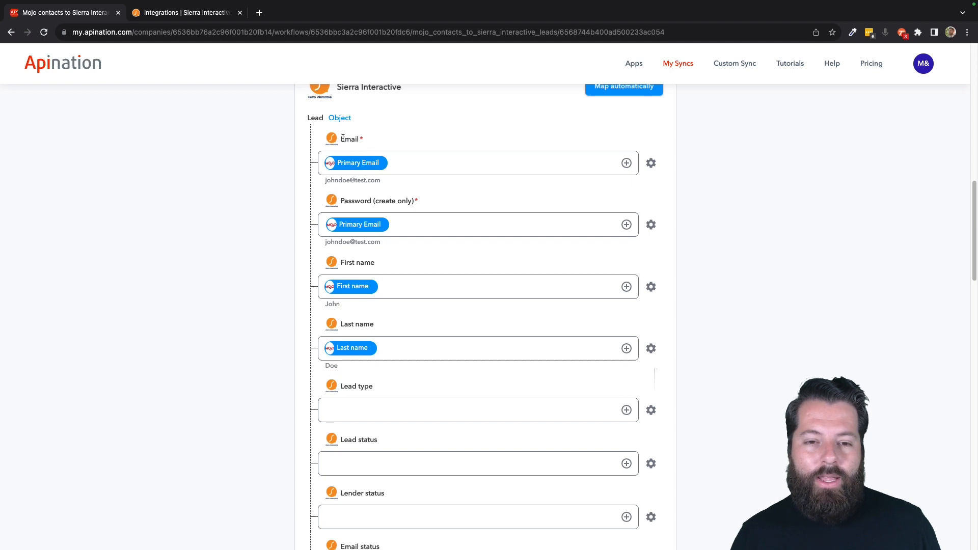
pyautogui.moveTo(340, 139); pyautogui.dragTo(359, 141)
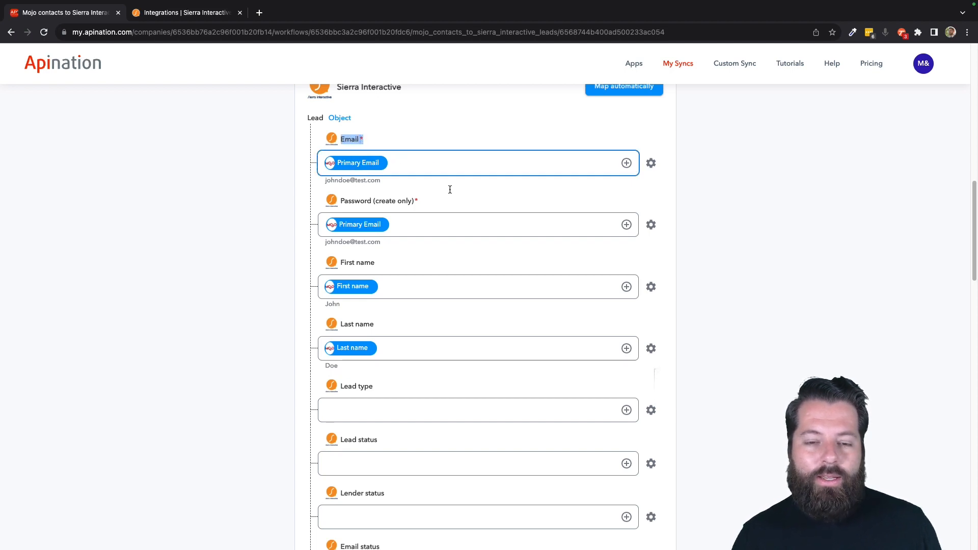
pyautogui.scroll(-1, 448, 224)
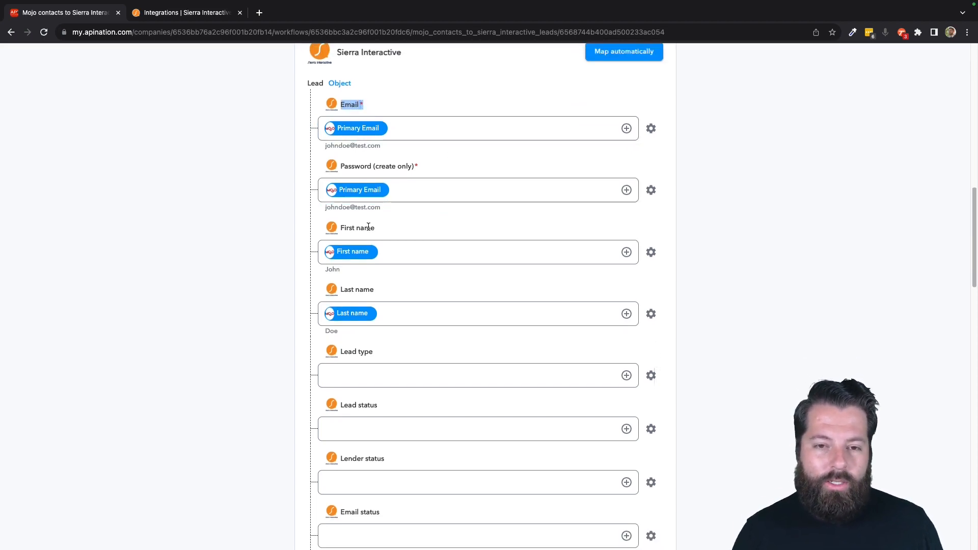
pyautogui.scroll(-1, 357, 226)
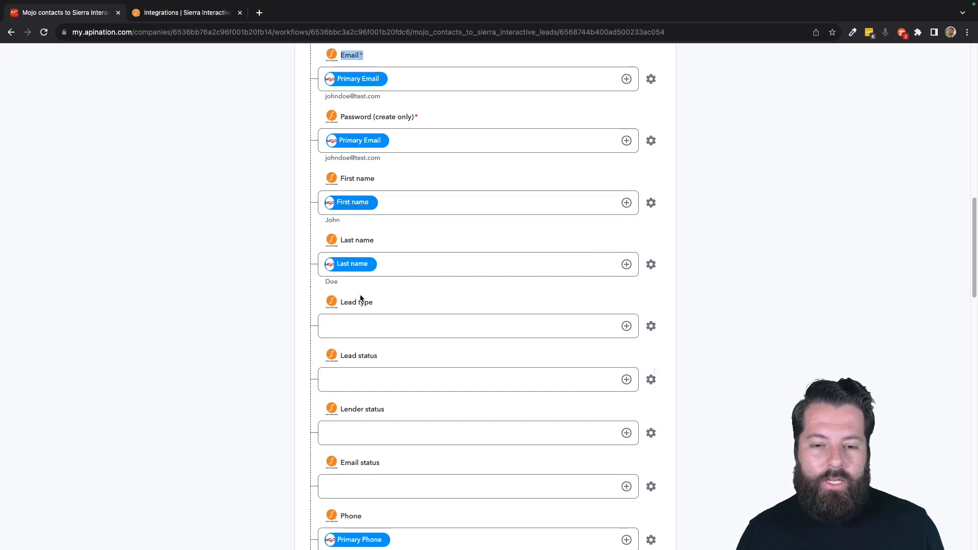
pyautogui.scroll(-4, 360, 298)
pyautogui.scroll(-5, 360, 295)
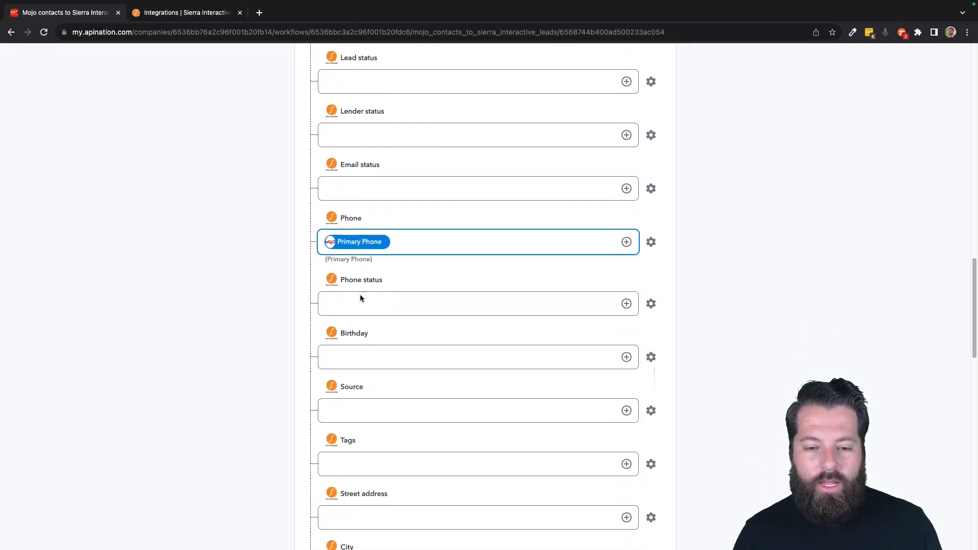
pyautogui.scroll(-1, 361, 295)
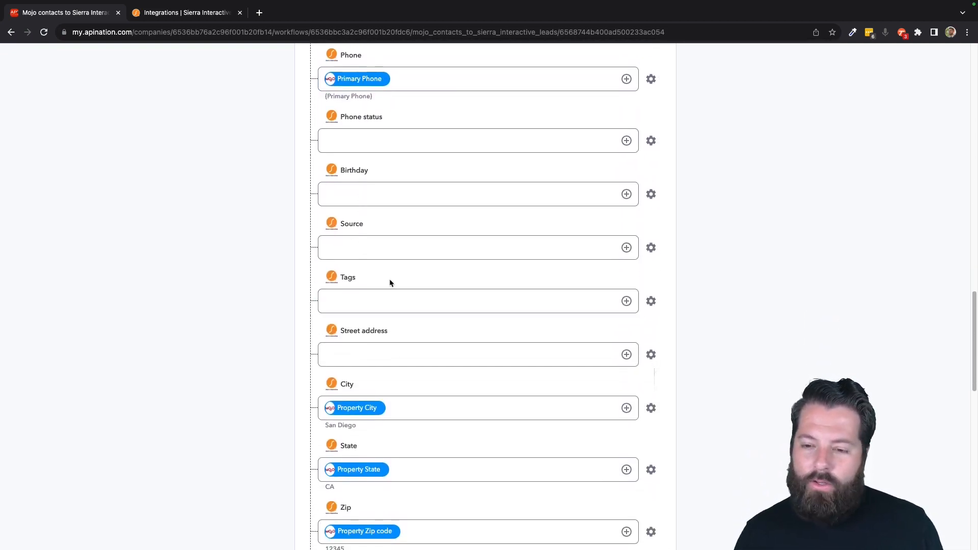
pyautogui.click(557, 253)
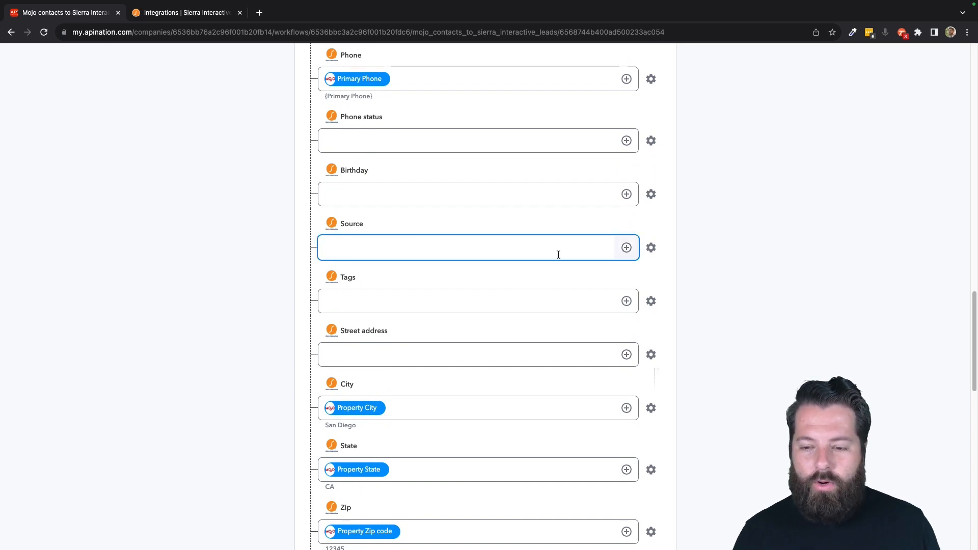
pyautogui.write('Mojo')
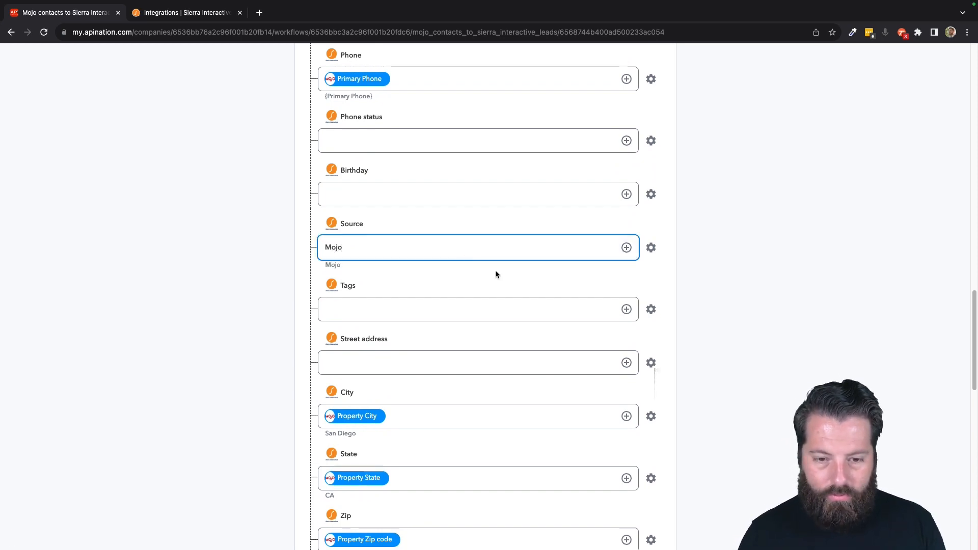
# - Map the lead's Street address field to Mojo's Property Address field
pyautogui.scroll(-1, 495, 274)
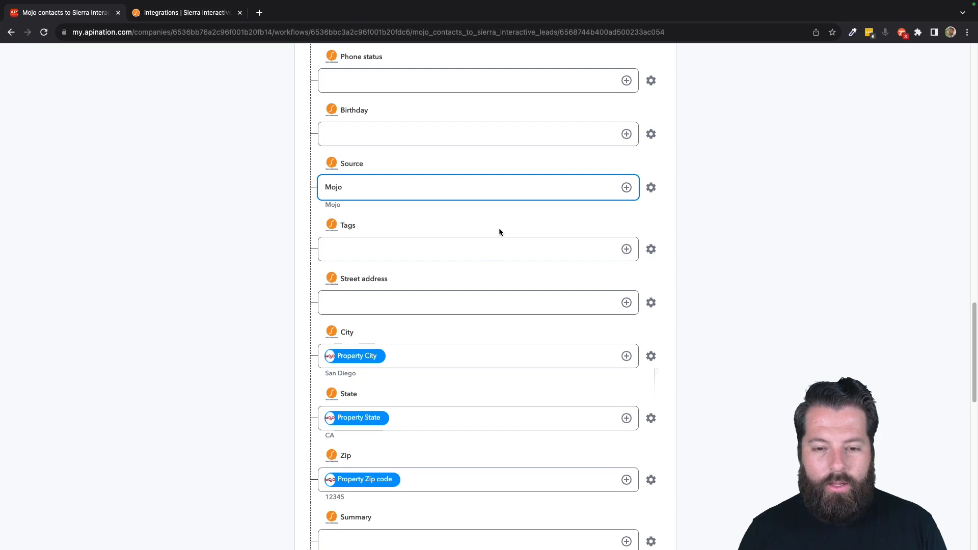
pyautogui.click(425, 294)
pyautogui.click(626, 303)
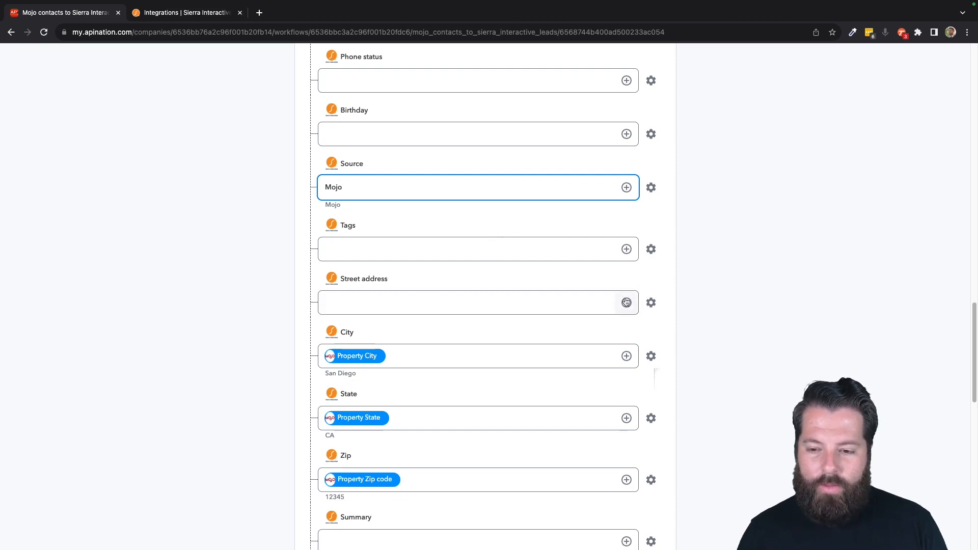
pyautogui.write('st')
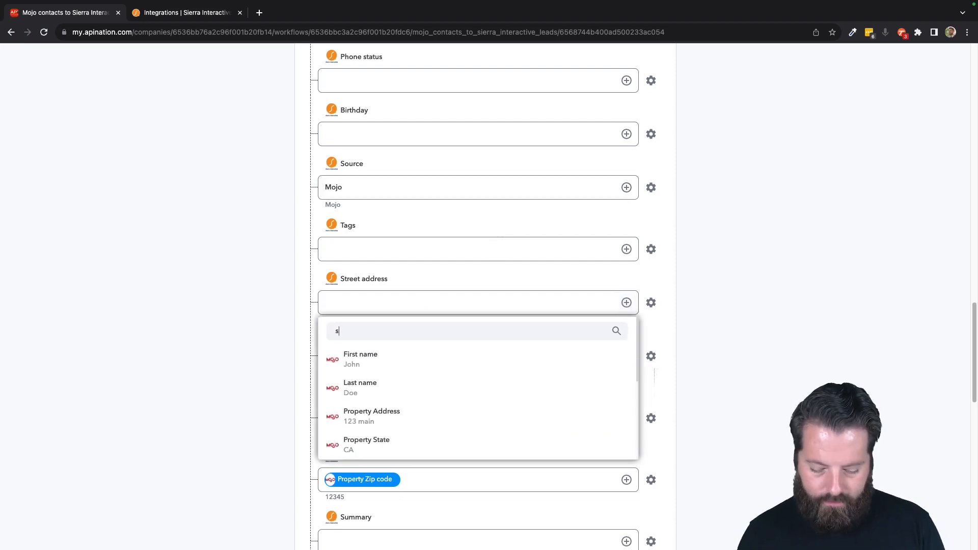
pyautogui.press('BackSpace')
pyautogui.press('BackSpace')
pyautogui.write('a')
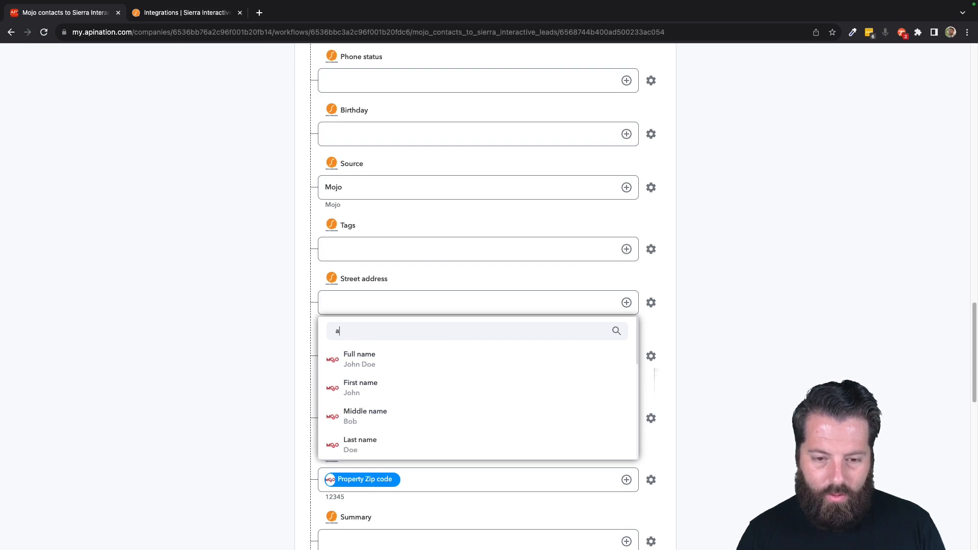
pyautogui.write('dd')
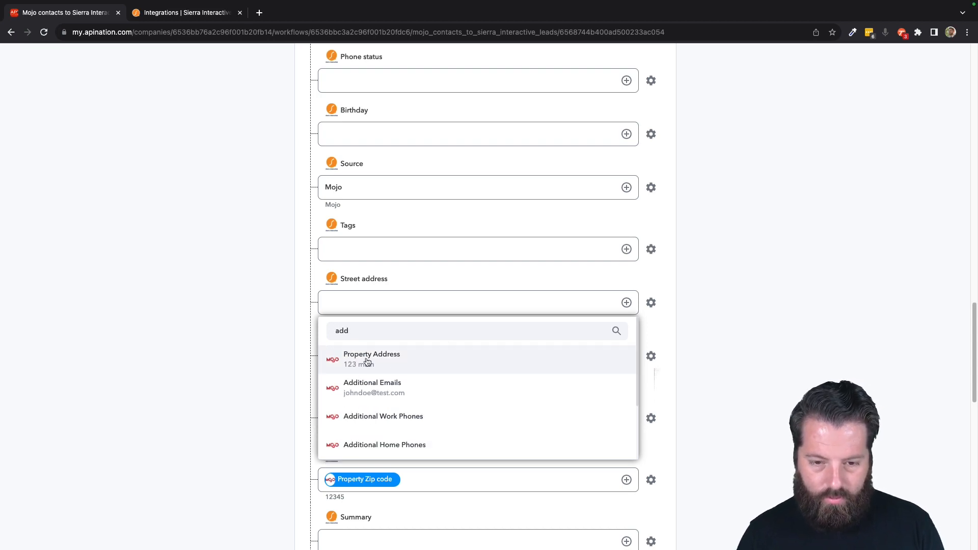
pyautogui.click(365, 360)
# - Map the lead's Summary field to Mojo's Priority Note field
pyautogui.scroll(-5, 283, 358)
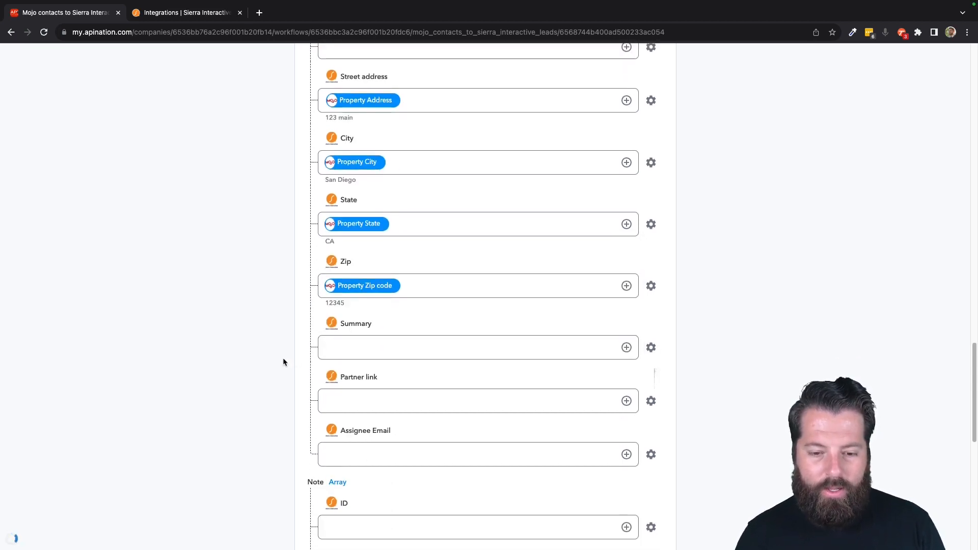
pyautogui.scroll(-1, 283, 362)
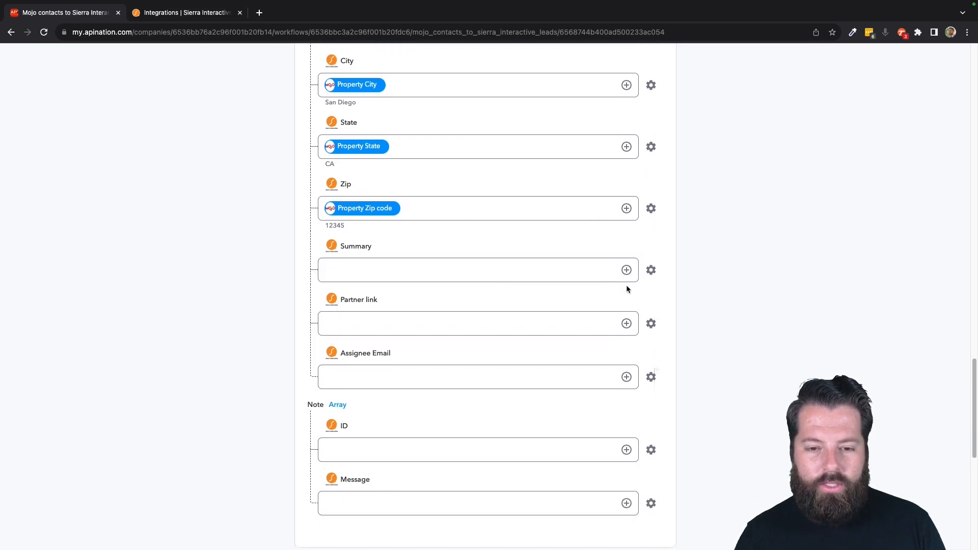
pyautogui.click(627, 270)
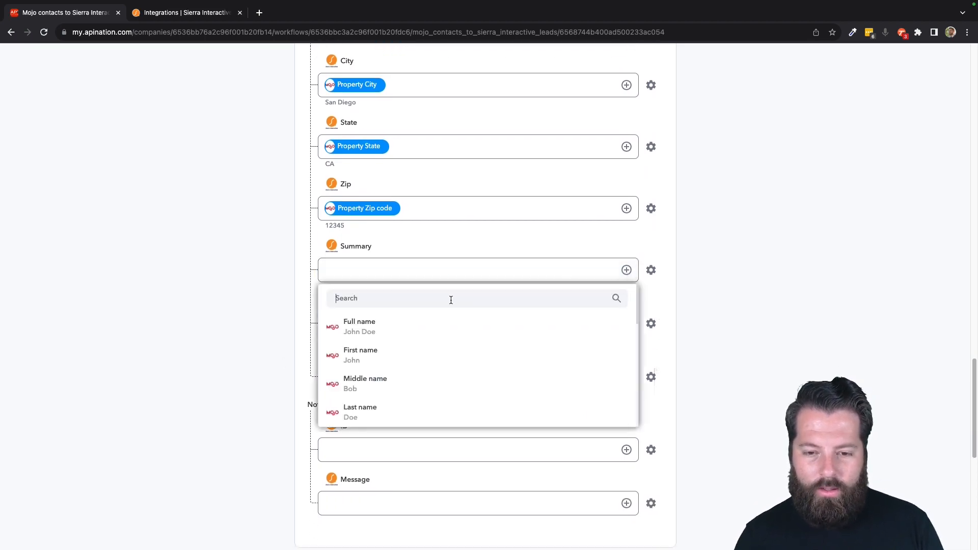
pyautogui.write('not')
pyautogui.click(389, 331)
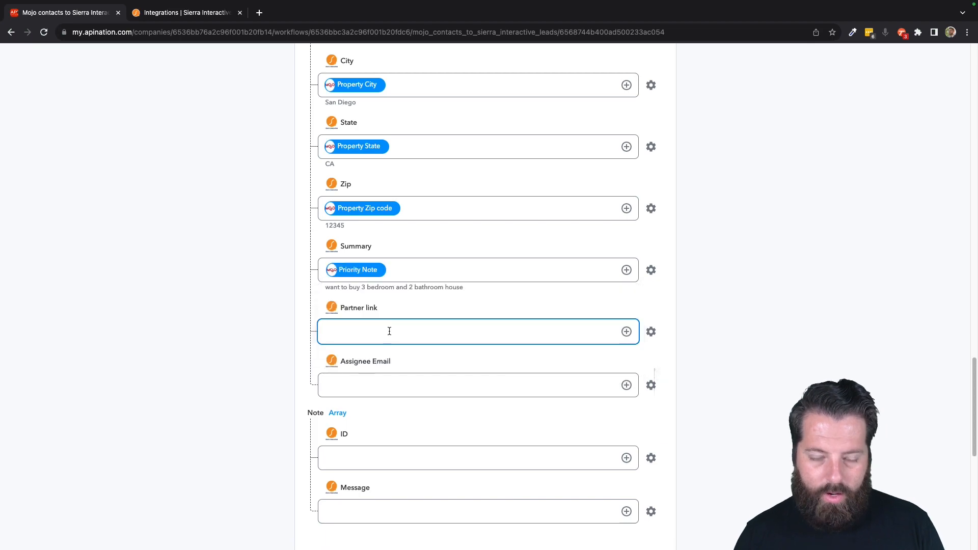
# - Activate the Mojo contacts to Sierra Interactive leads sync
pyautogui.scroll(15, 309, 332)
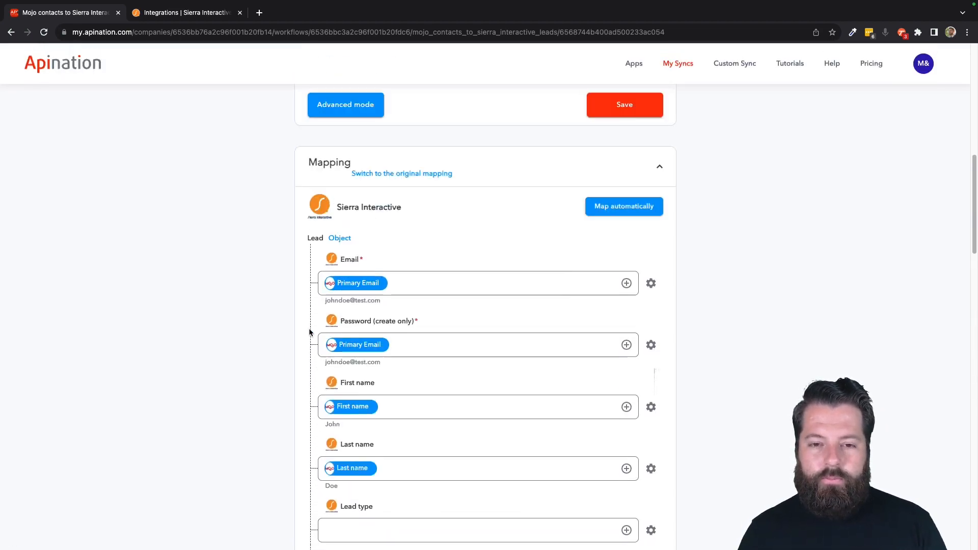
pyautogui.scroll(7, 308, 328)
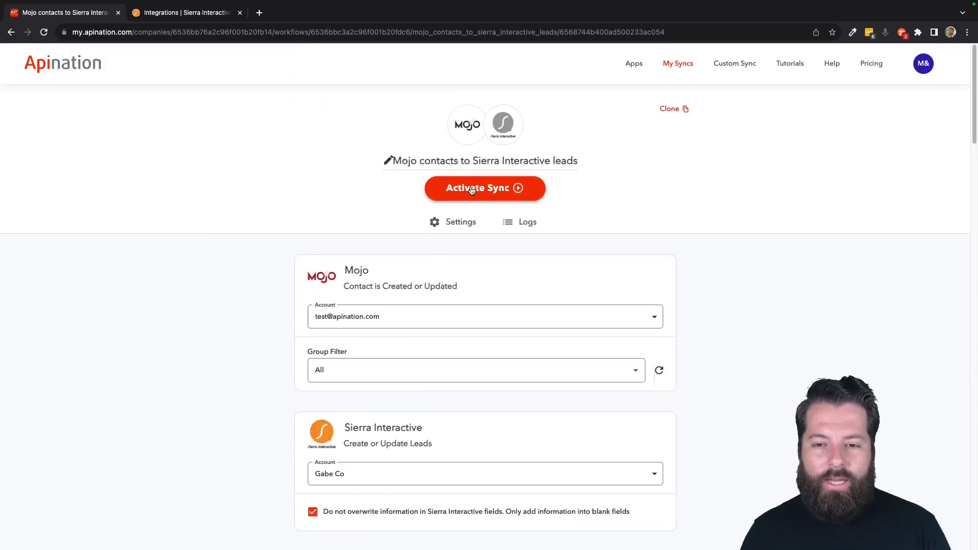
pyautogui.click(472, 189)
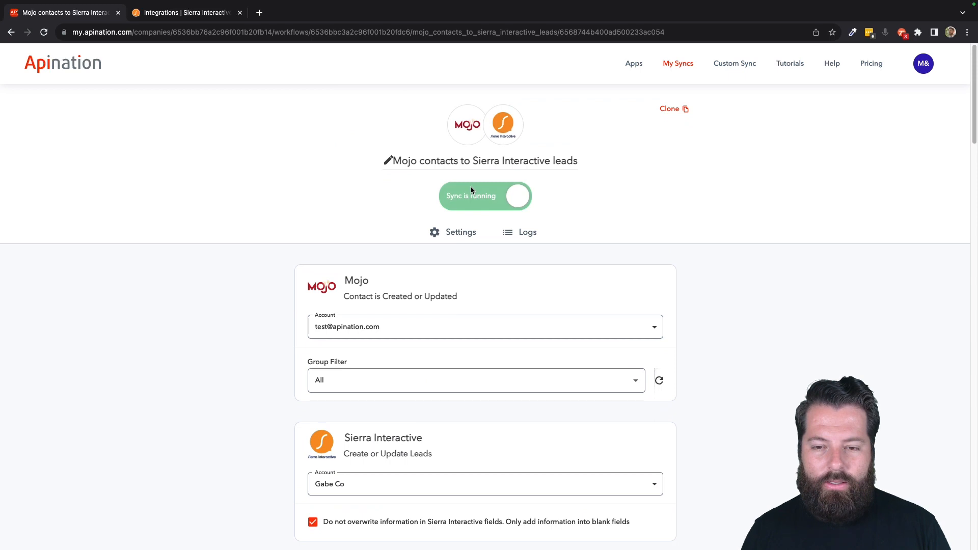
# - Switch to Mojo's data management page and select the MockData group
pyautogui.click(260, 13)
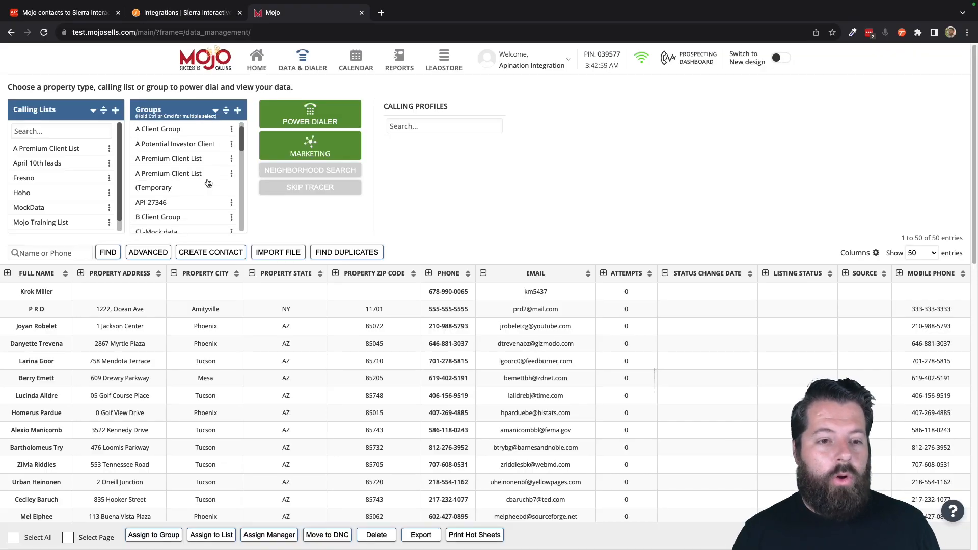
pyautogui.scroll(-10, 209, 183)
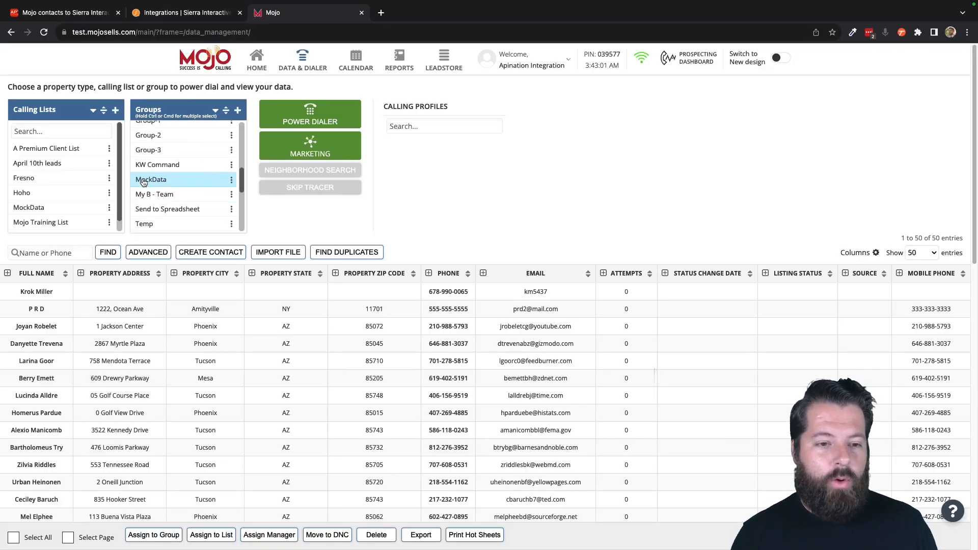
pyautogui.click(145, 181)
pyautogui.click(161, 179)
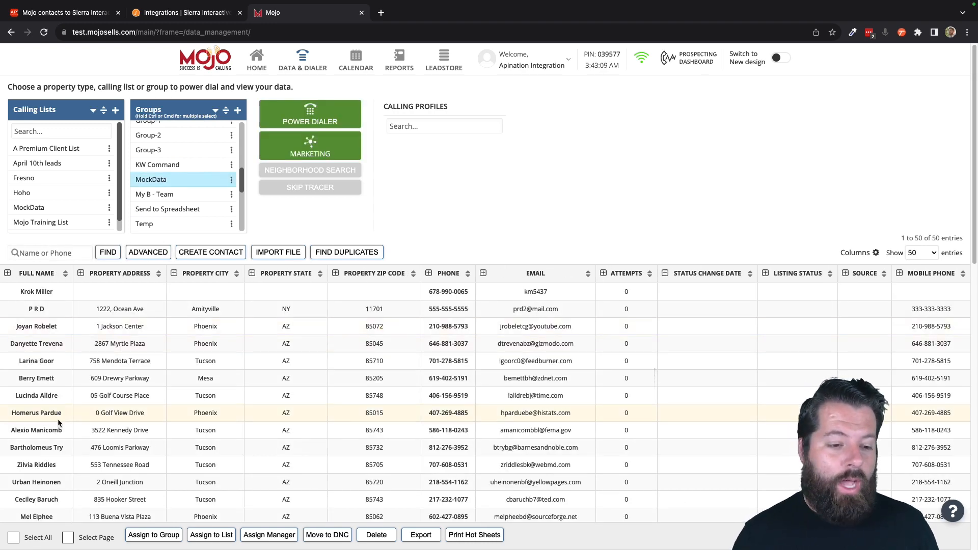
# - Open the record of one of the Phoenix contacts in the contact list
pyautogui.scroll(-3, 58, 423)
pyautogui.scroll(-1, 58, 422)
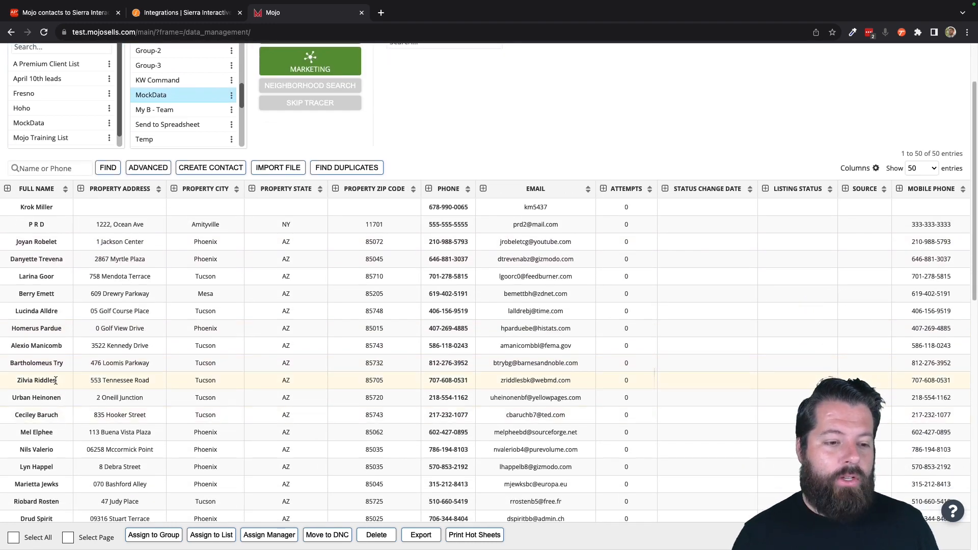
pyautogui.doubleClick(51, 436)
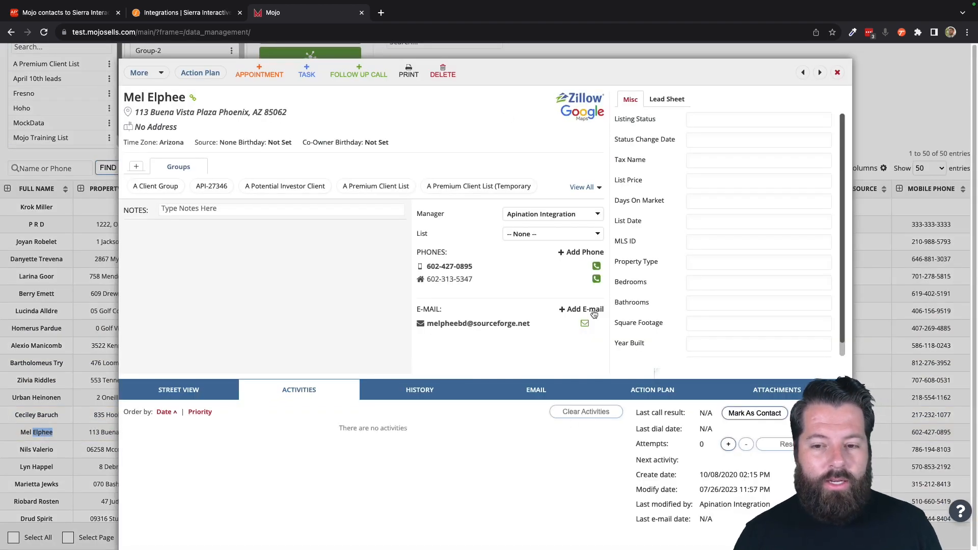
# - Send the open contact to API Nation from its record and dismiss the resulting alert
pyautogui.click(297, 206)
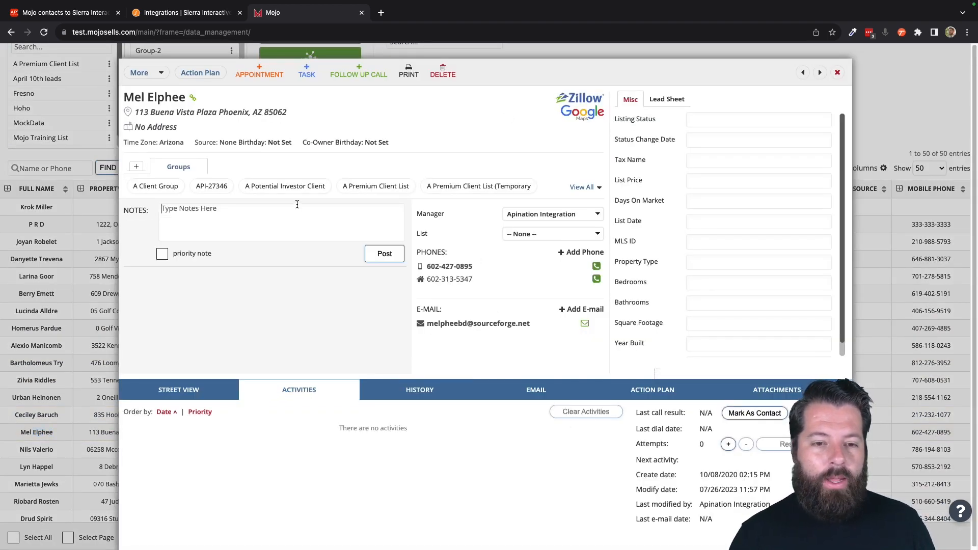
pyautogui.click(161, 75)
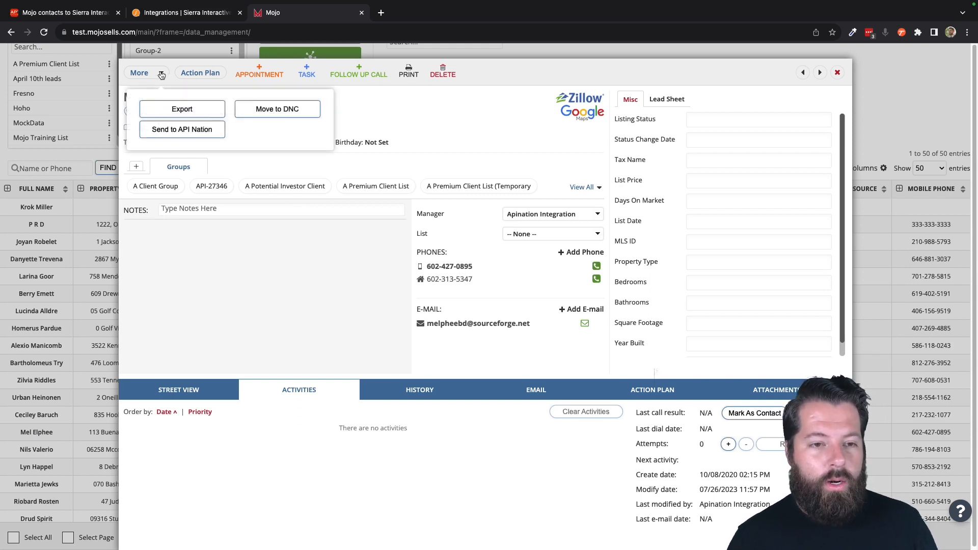
pyautogui.click(181, 130)
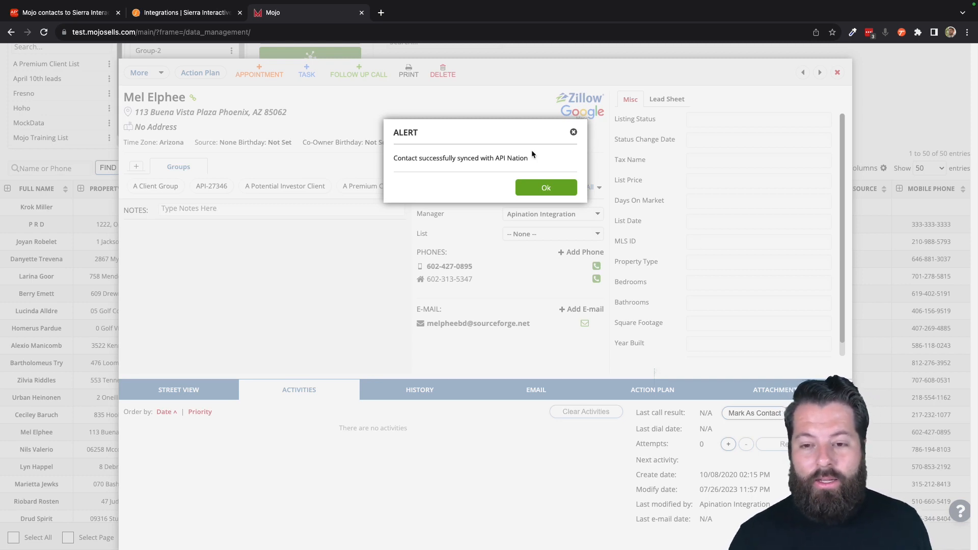
pyautogui.click(536, 187)
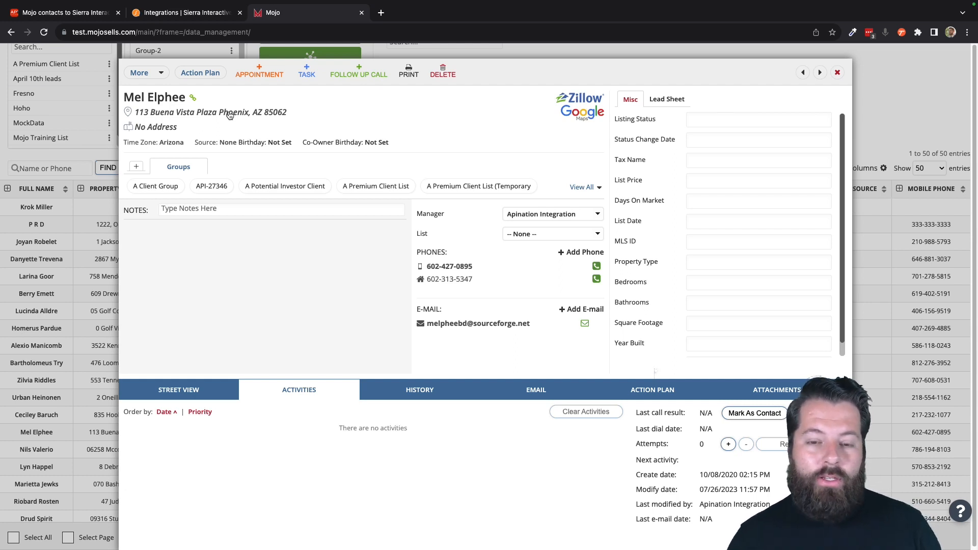
# - Review the contact's full history and the additional actions offered for the record
pyautogui.click(160, 73)
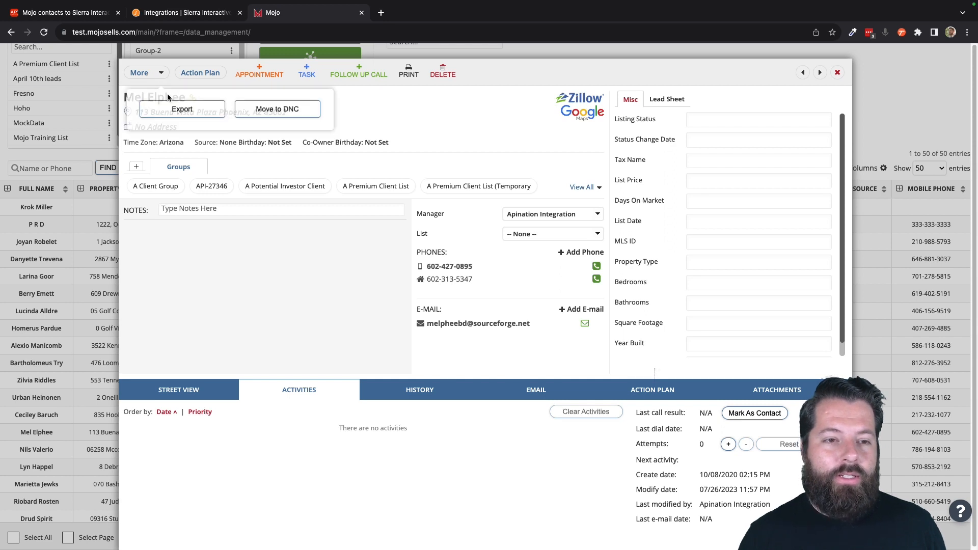
pyautogui.click(435, 118)
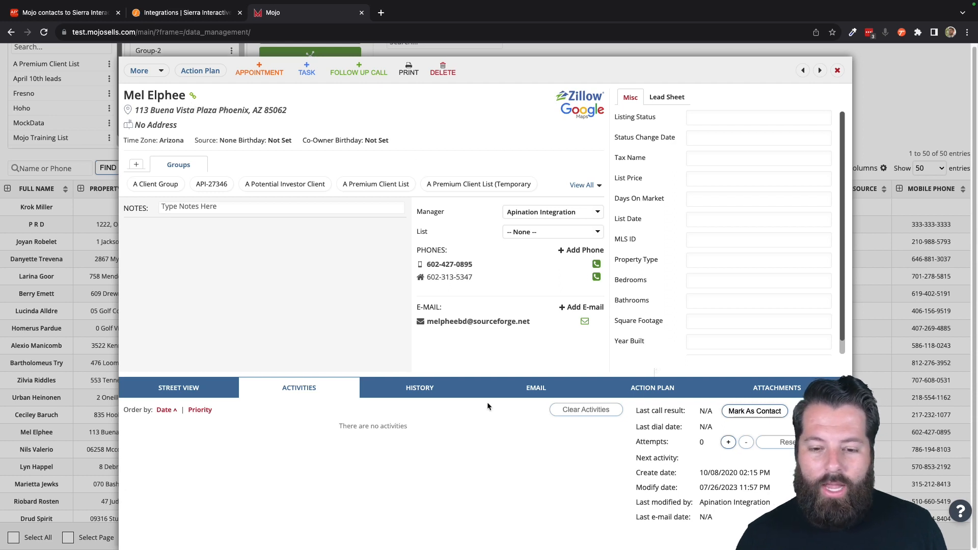
pyautogui.click(423, 388)
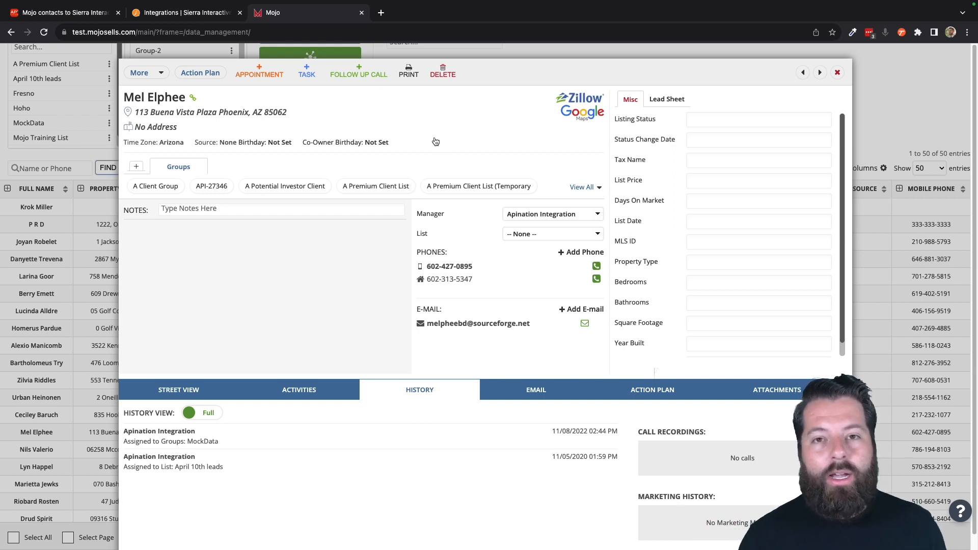
pyautogui.click(162, 74)
pyautogui.click(396, 120)
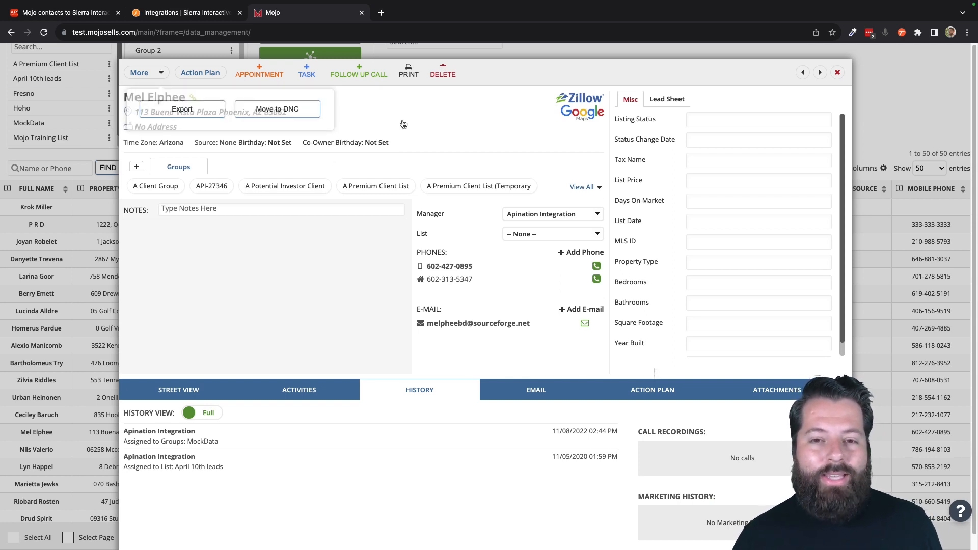